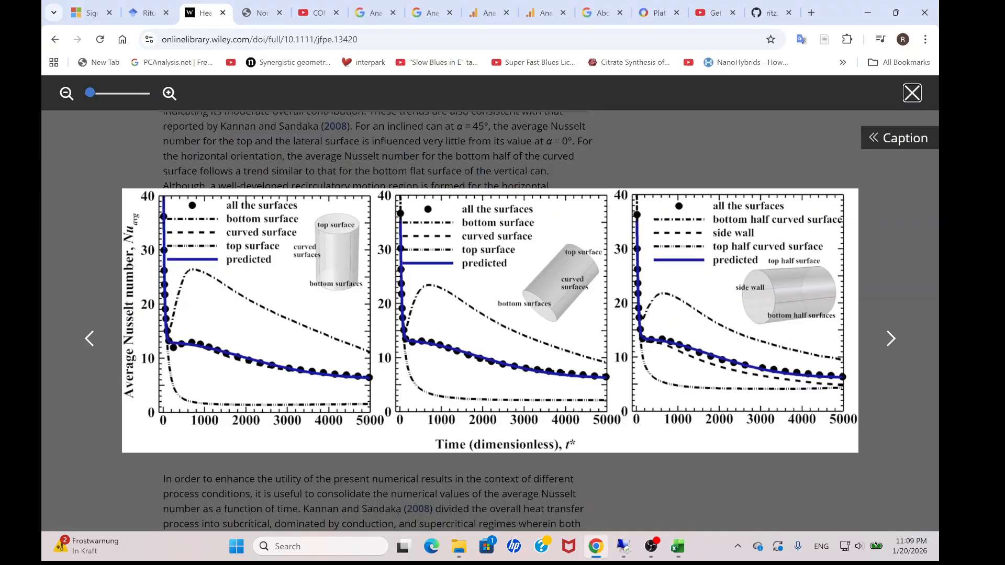
# Switch to the RegressionTool page, reload it, and paste the copied t* and Nuavg data into the X and Y data table.
pyautogui.click(260, 13)
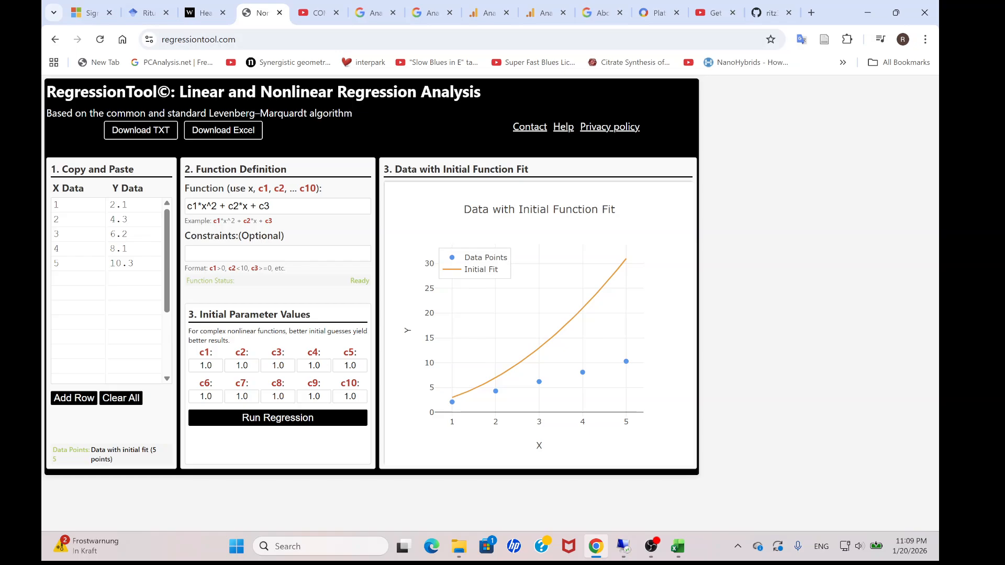
pyautogui.click(100, 39)
pyautogui.click(73, 205)
pyautogui.hotkey('ctrl', 'v')
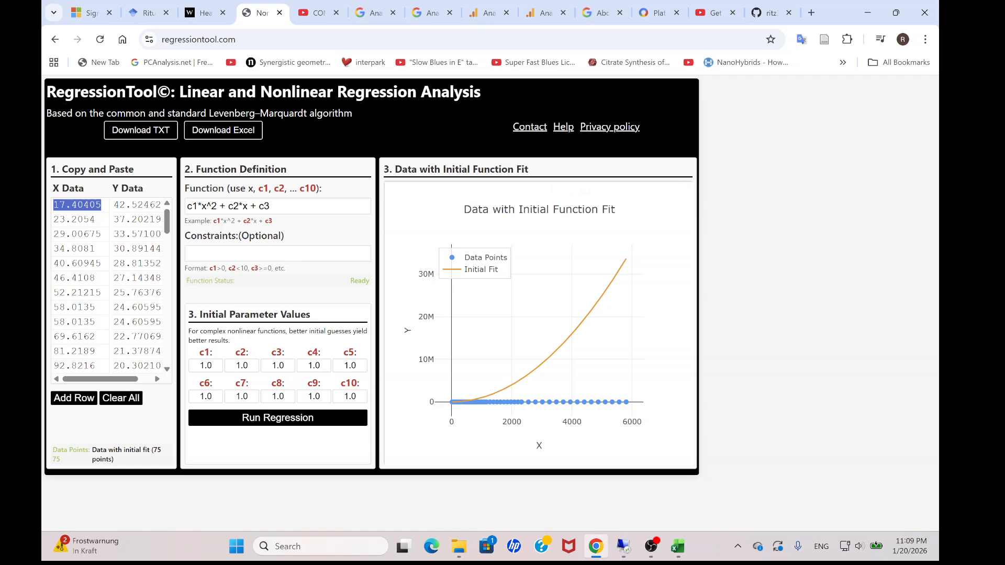
# Replace the example function with 0 and then clear it, so that only the data points are plotted.
pyautogui.tripleClick(229, 206)
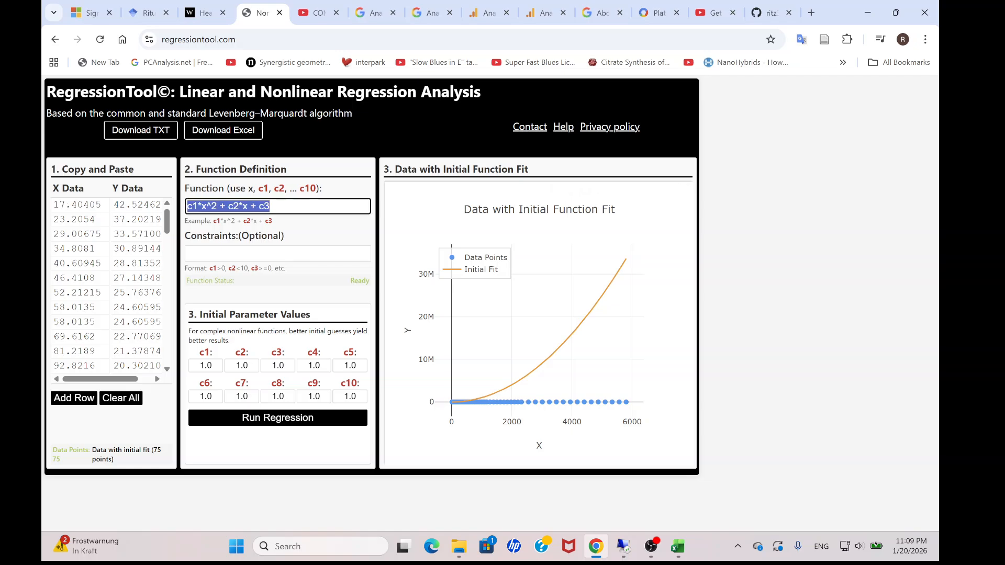
pyautogui.write('0')
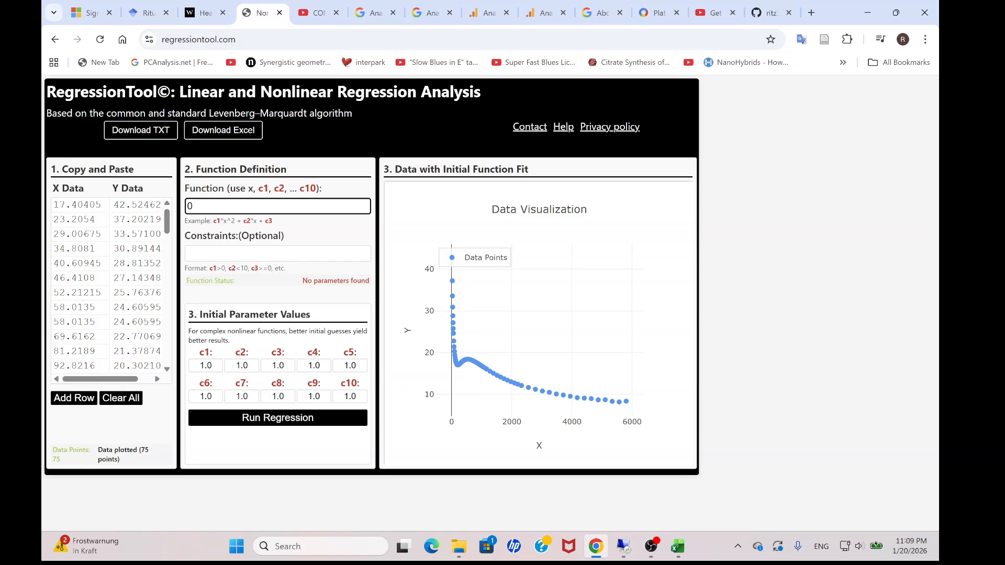
pyautogui.press('BackSpace')
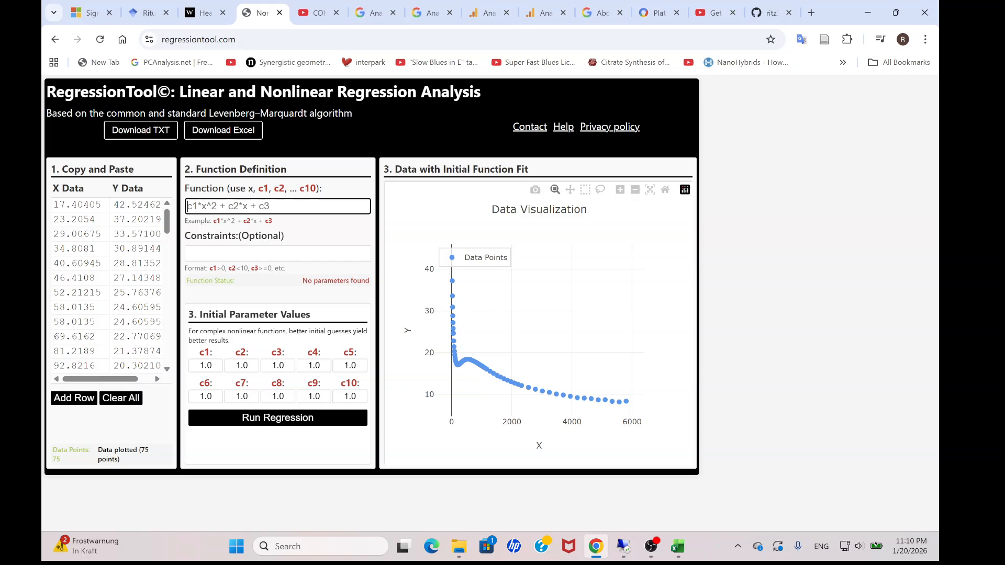
pyautogui.moveTo(453, 281)
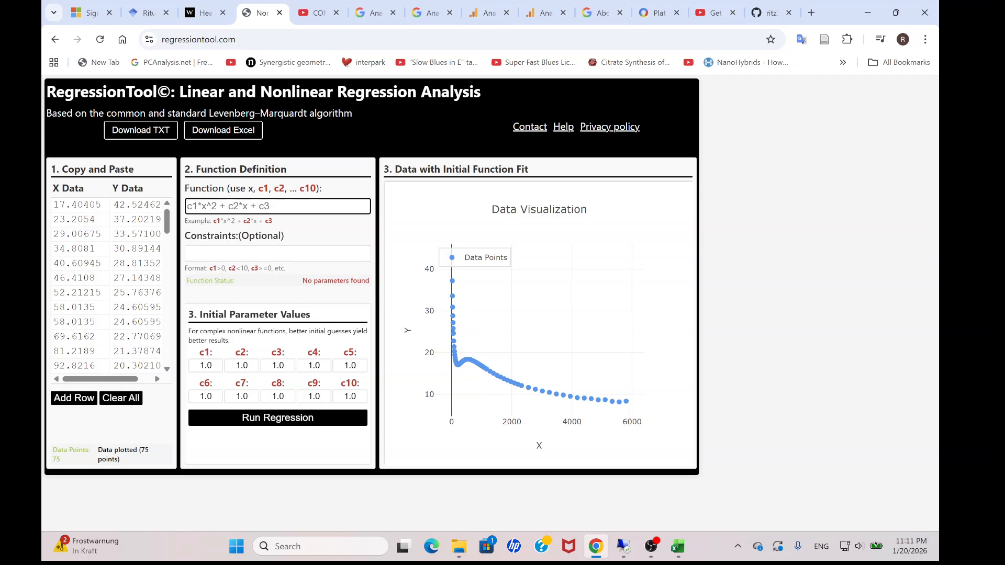
# Copy c1*(2.71^(-c2*x))+ c3*(2.71^(c4*x^2))+c5 from cell E1 of the All Nuavg sheet in Excel and paste it as RegressionTool's function.
pyautogui.click(677, 546)
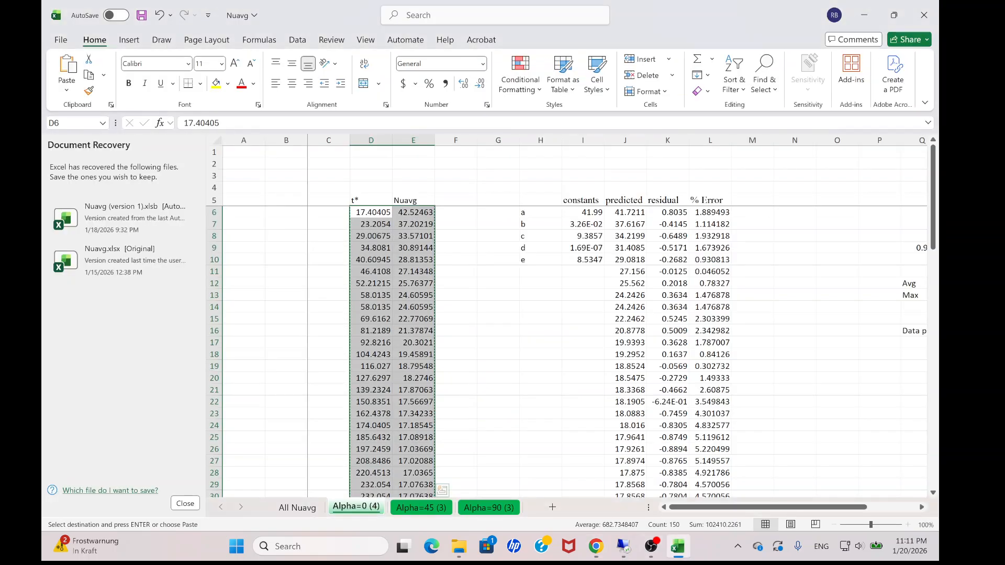
pyautogui.click(298, 508)
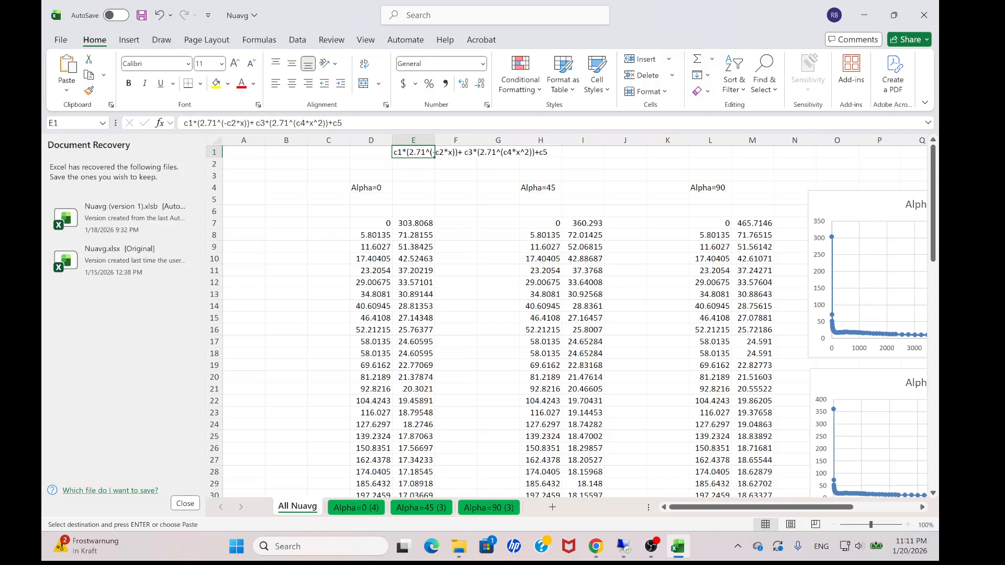
pyautogui.moveTo(344, 124); pyautogui.dragTo(183, 123)
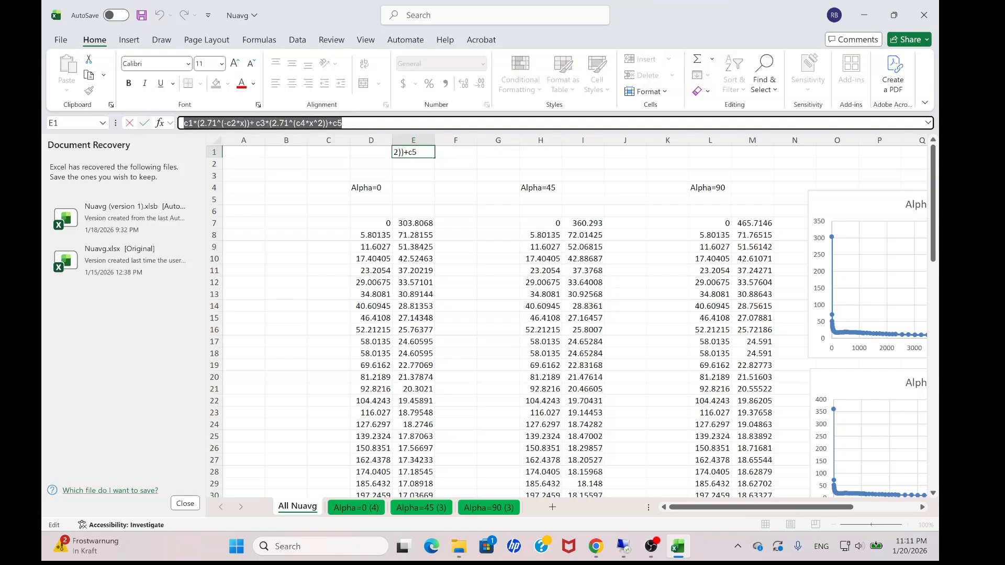
pyautogui.hotkey('ctrl', 'c')
pyautogui.click(595, 546)
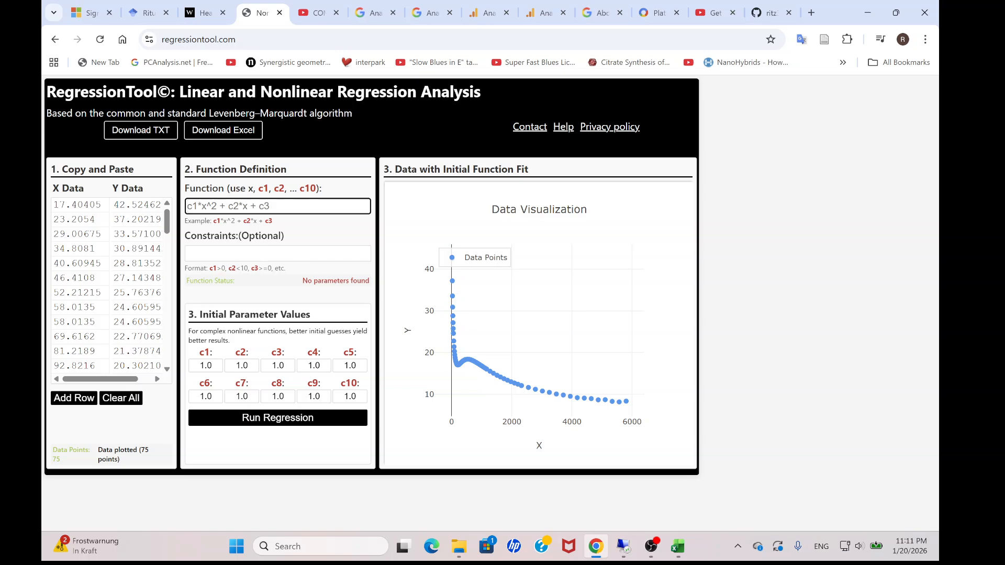
pyautogui.hotkey('ctrl', 'v')
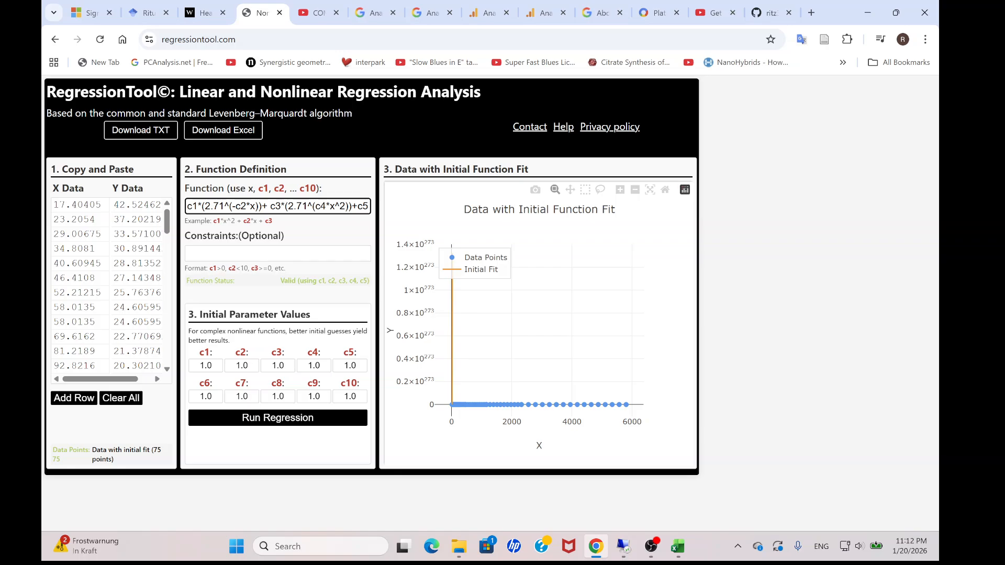
pyautogui.moveTo(263, 205); pyautogui.dragTo(187, 206)
pyautogui.moveTo(267, 206); pyautogui.dragTo(351, 205)
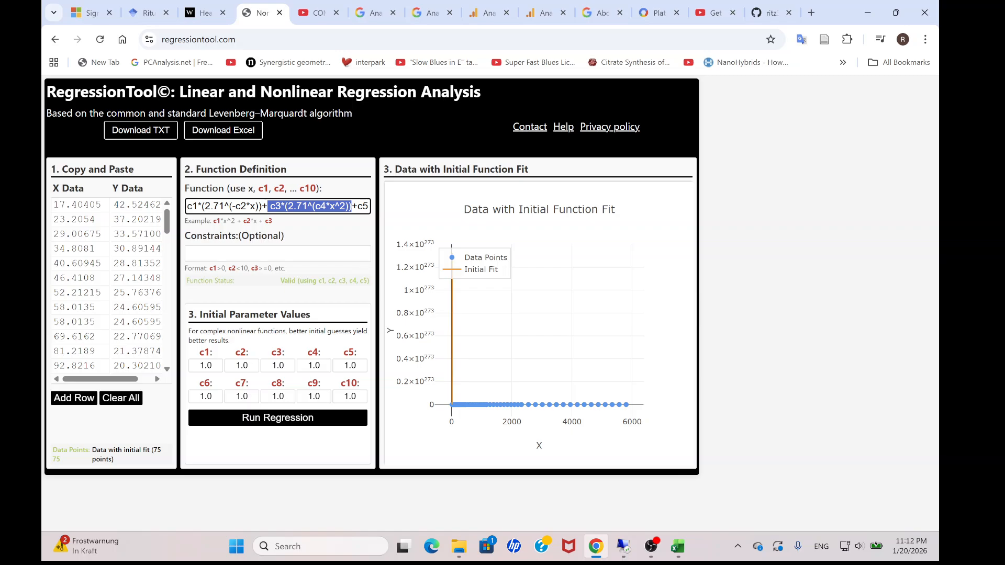
pyautogui.moveTo(357, 206); pyautogui.dragTo(369, 206)
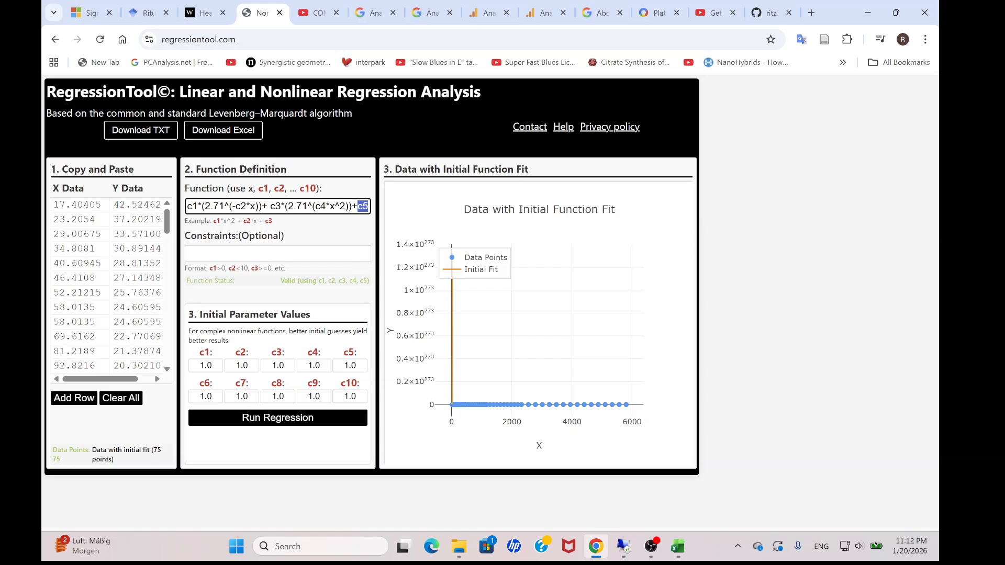
# Set the initial values of parameters c1, c2, c3, c4 and c5 to 0.
pyautogui.doubleClick(207, 366)
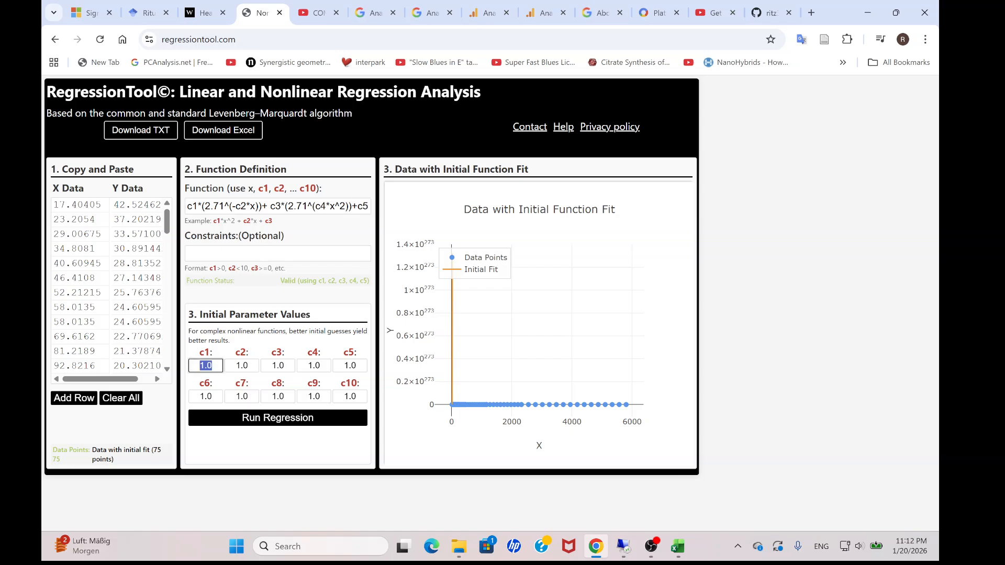
pyautogui.write('0')
pyautogui.press('Tab')
pyautogui.write('0')
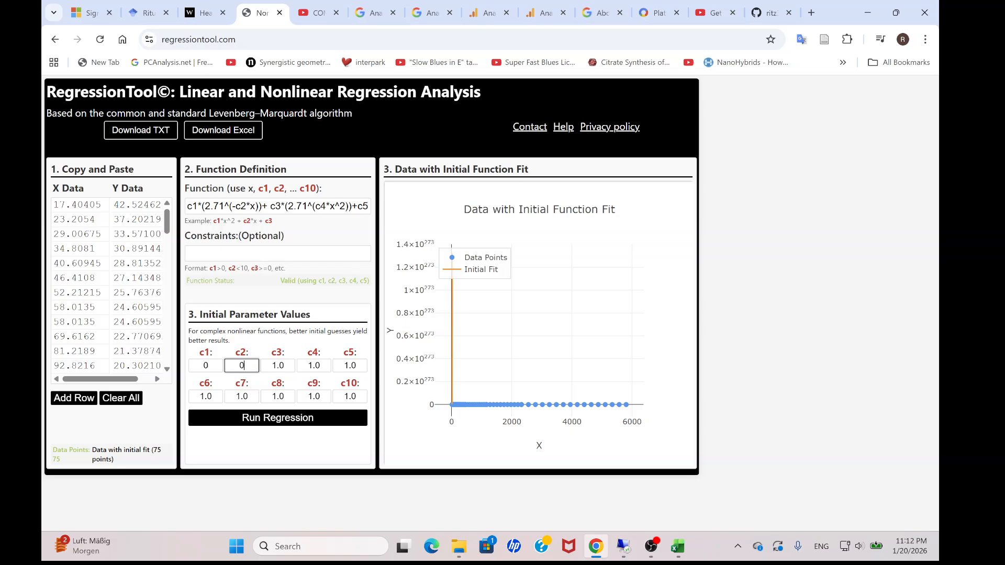
pyautogui.press('Tab')
pyautogui.write('0')
pyautogui.press('Tab')
pyautogui.write('0')
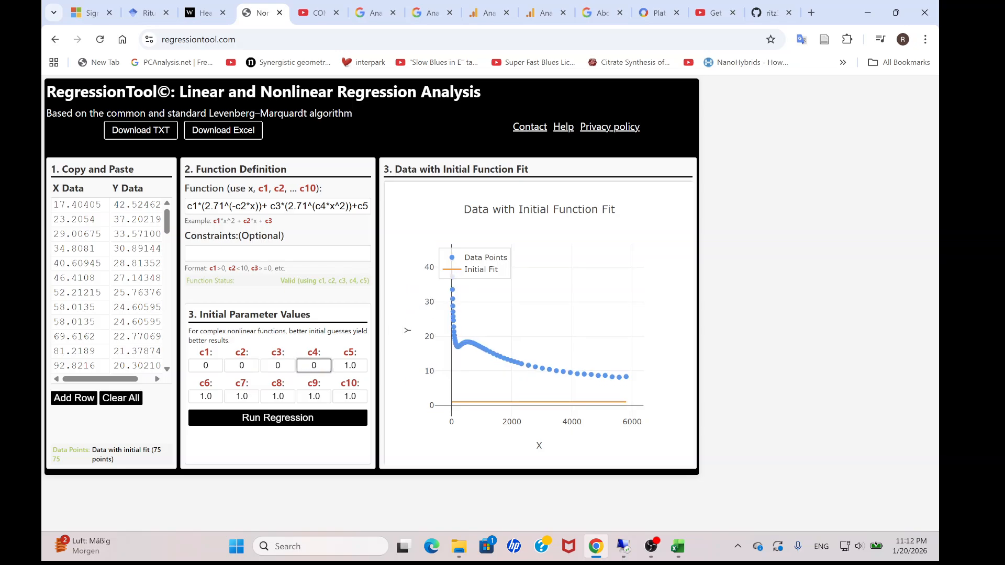
pyautogui.press('Tab')
pyautogui.write('0')
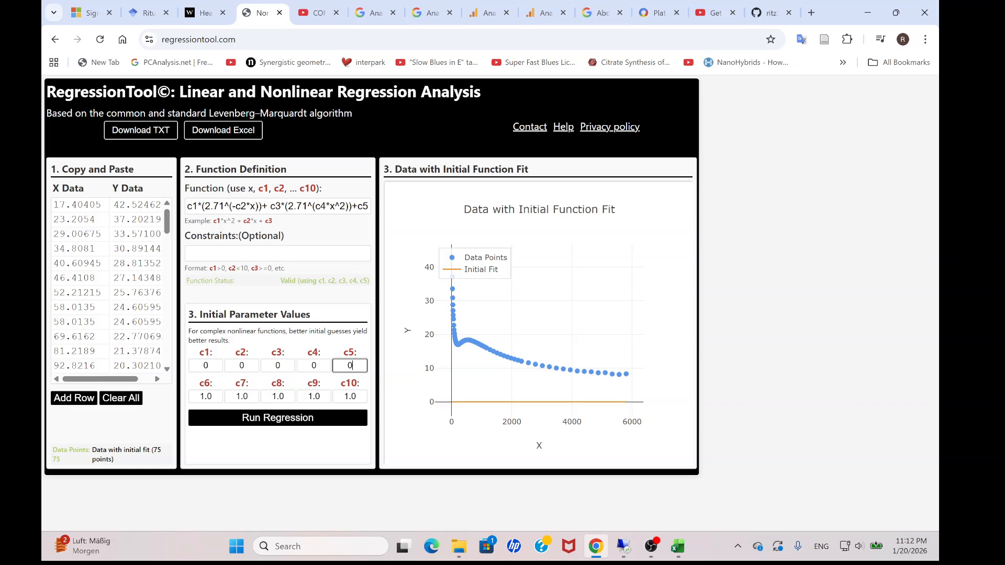
# Try 1 and 4 as the initial value of c1, and settle on 10.
pyautogui.click(205, 366)
pyautogui.doubleClick(206, 365)
pyautogui.moveTo(454, 319)
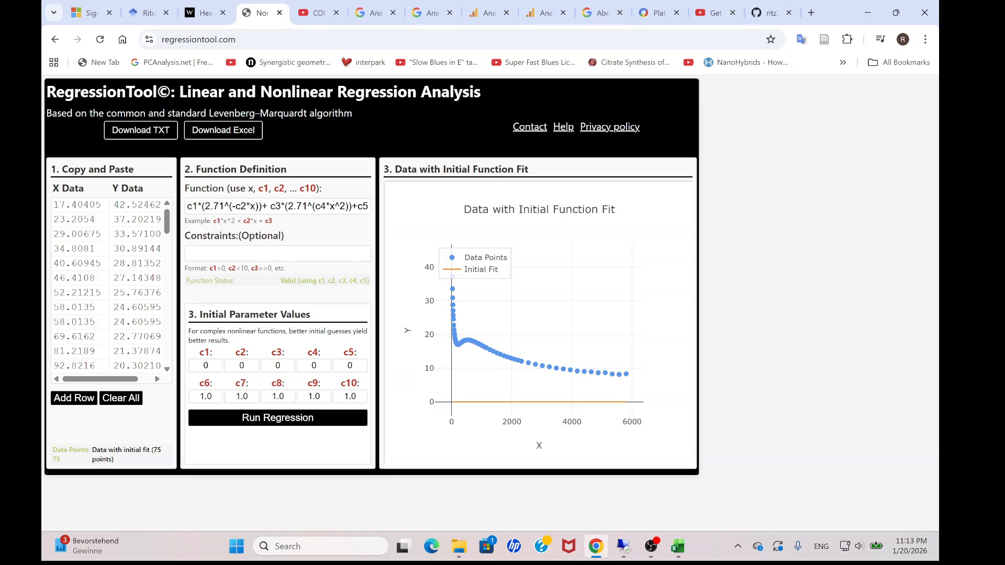
pyautogui.moveTo(626, 374)
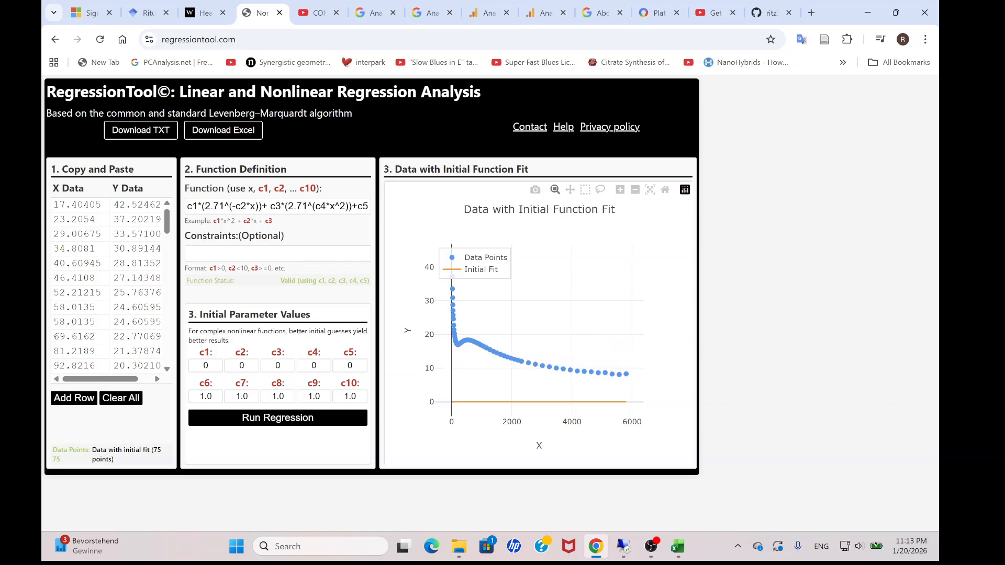
pyautogui.moveTo(577, 370)
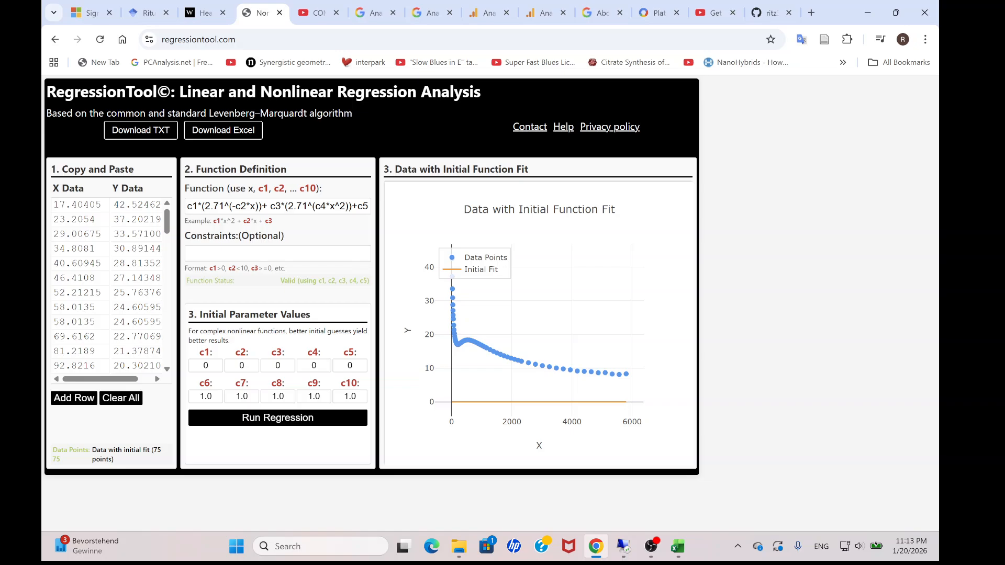
pyautogui.doubleClick(205, 366)
pyautogui.write('1')
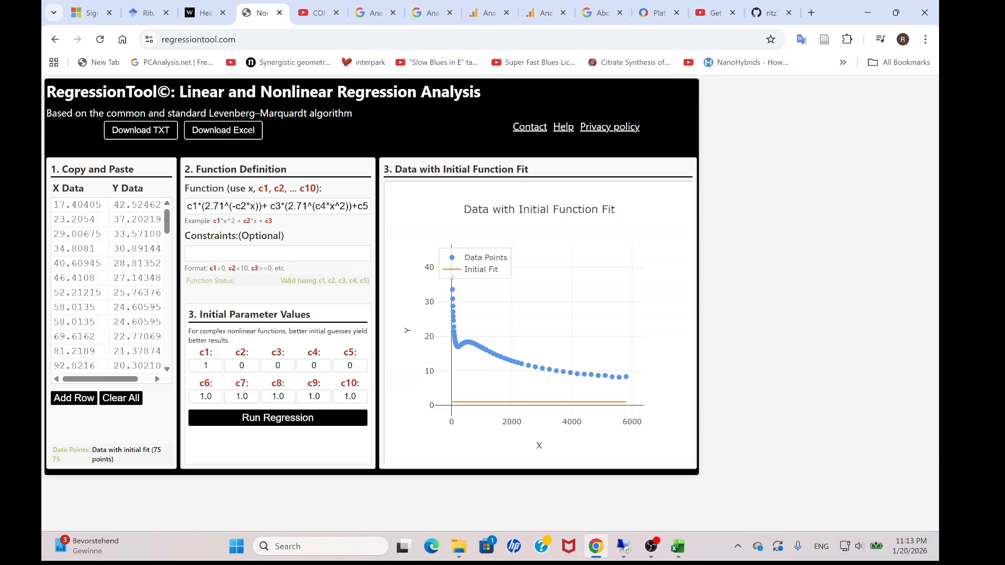
pyautogui.doubleClick(206, 366)
pyautogui.write('4')
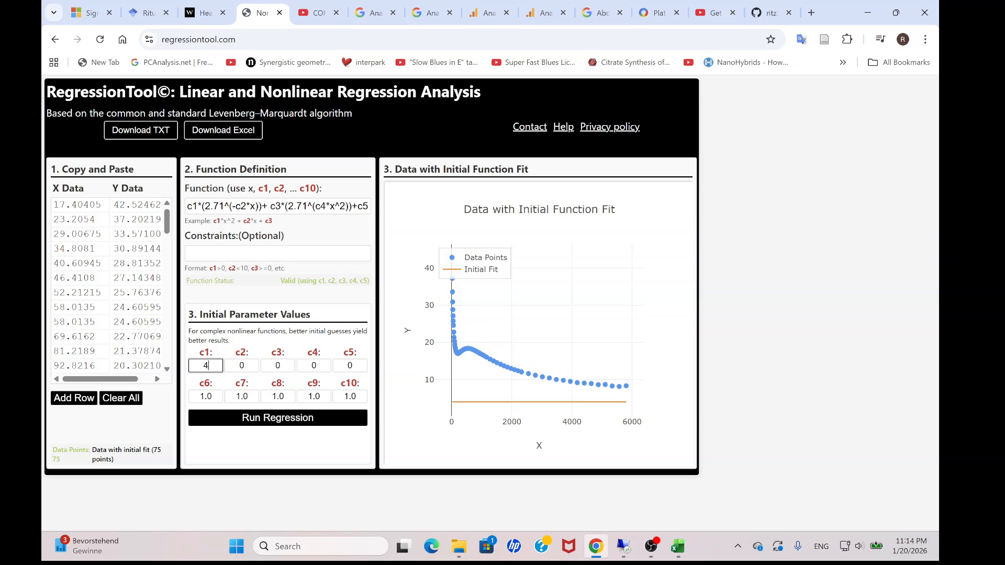
pyautogui.doubleClick(206, 366)
pyautogui.write('10')
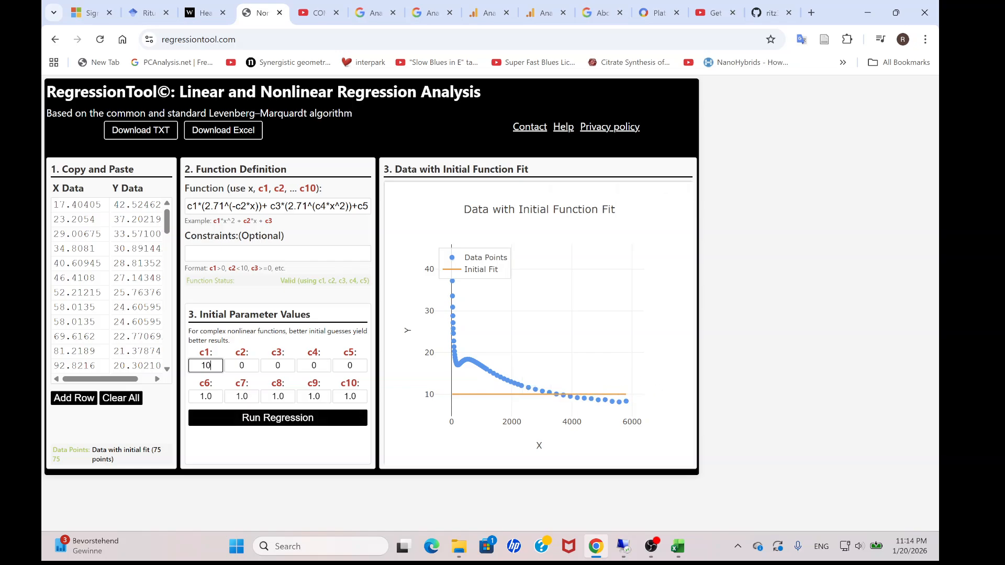
# Try 1, -1 and 4 as the initial value of c2.
pyautogui.press('Tab')
pyautogui.write('1')
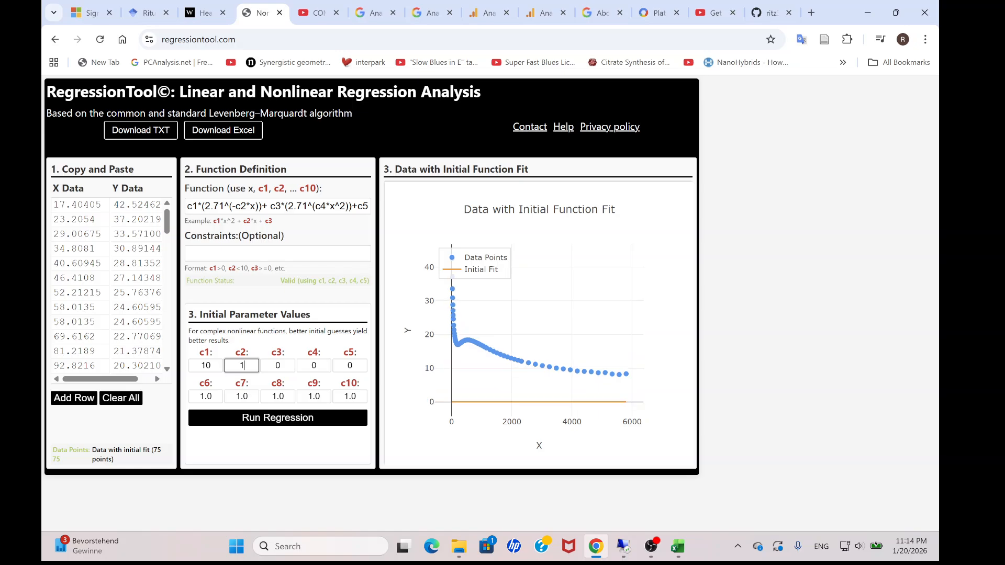
pyautogui.doubleClick(242, 365)
pyautogui.write('-1')
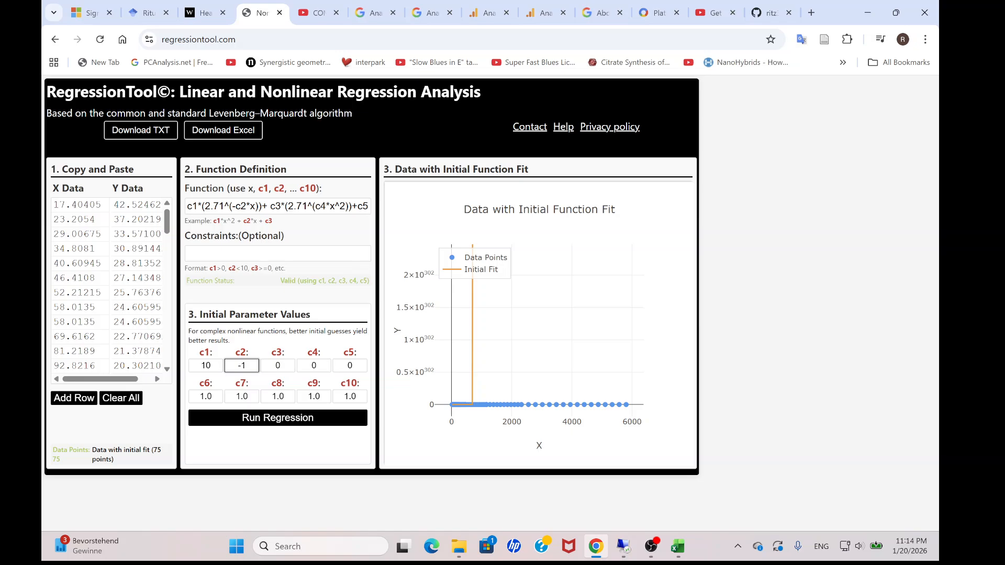
pyautogui.hotkey('ctrl', 'a')
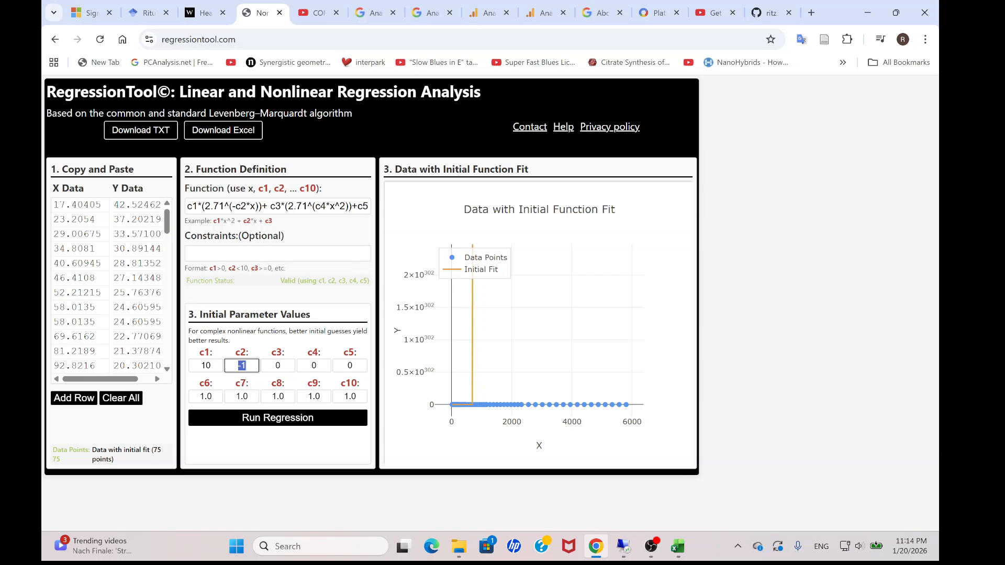
pyautogui.write('4')
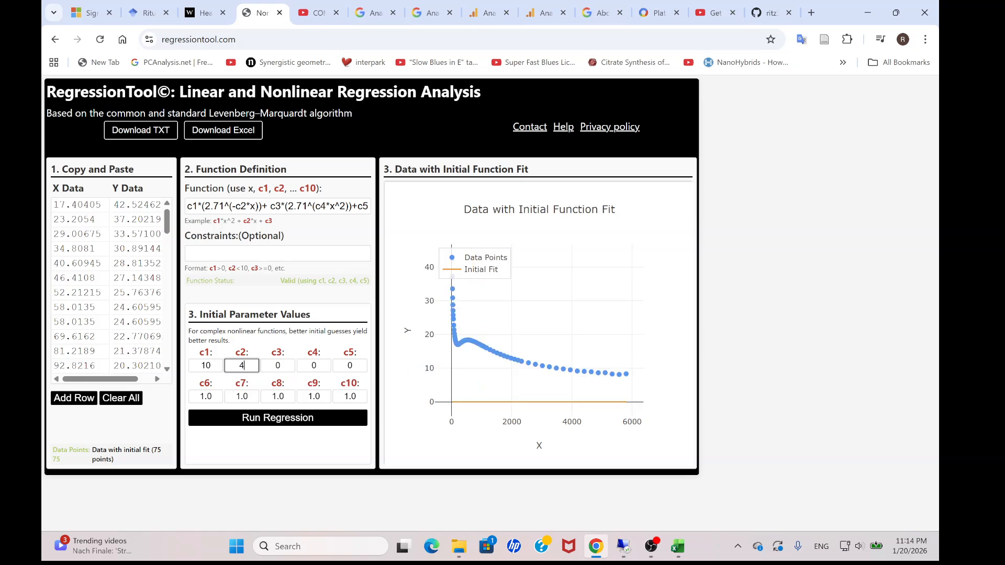
# Set the initial value of c2 to 0.001.
pyautogui.hotkey('ctrl', 'a')
pyautogui.press('BackSpace')
pyautogui.write('0.01')
pyautogui.press('BackSpace')
pyautogui.write('5')
pyautogui.press('BackSpace')
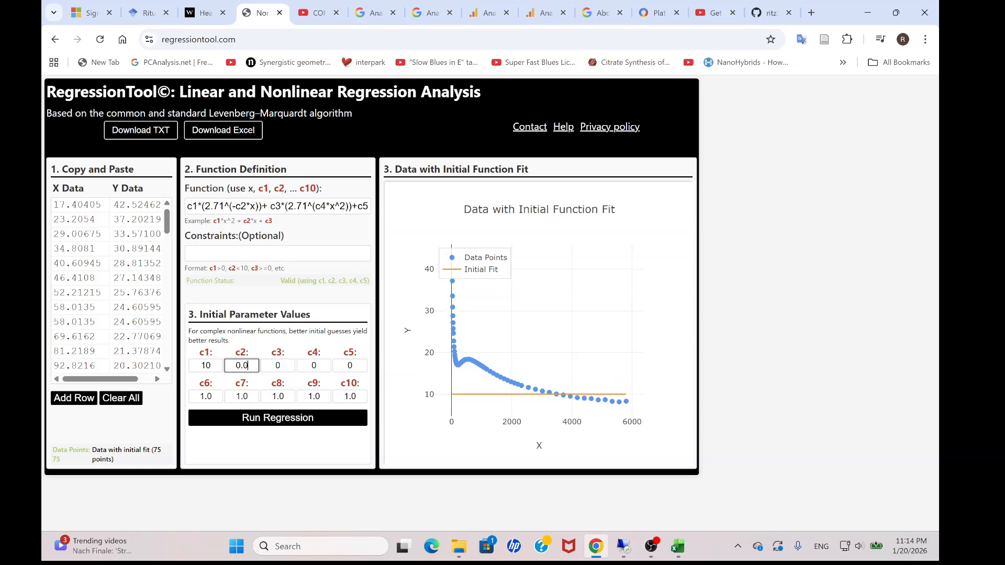
pyautogui.write('01')
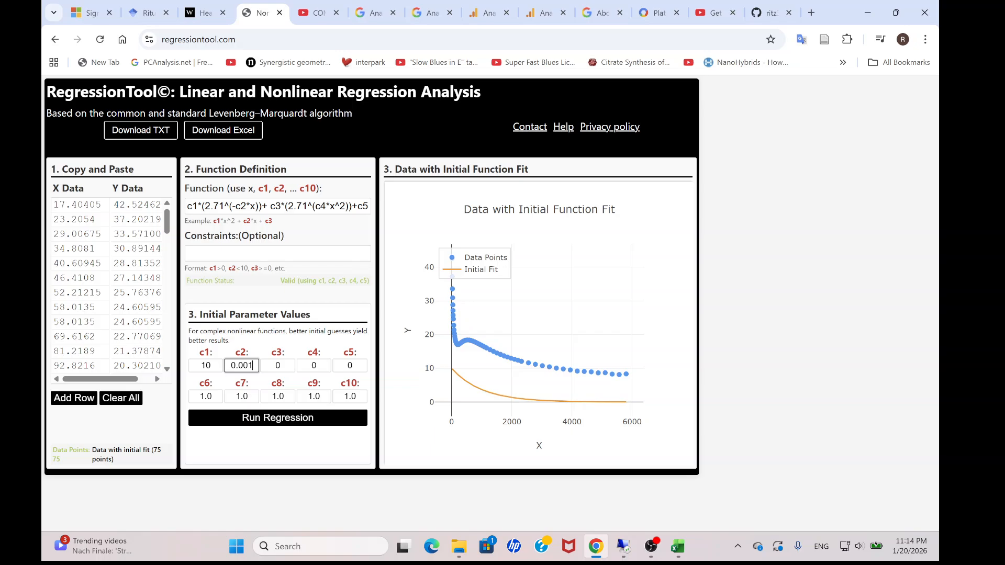
# Try 3 and 5 as the initial value of c3, and settle on 6.
pyautogui.click(282, 366)
pyautogui.press('BackSpace')
pyautogui.write('3')
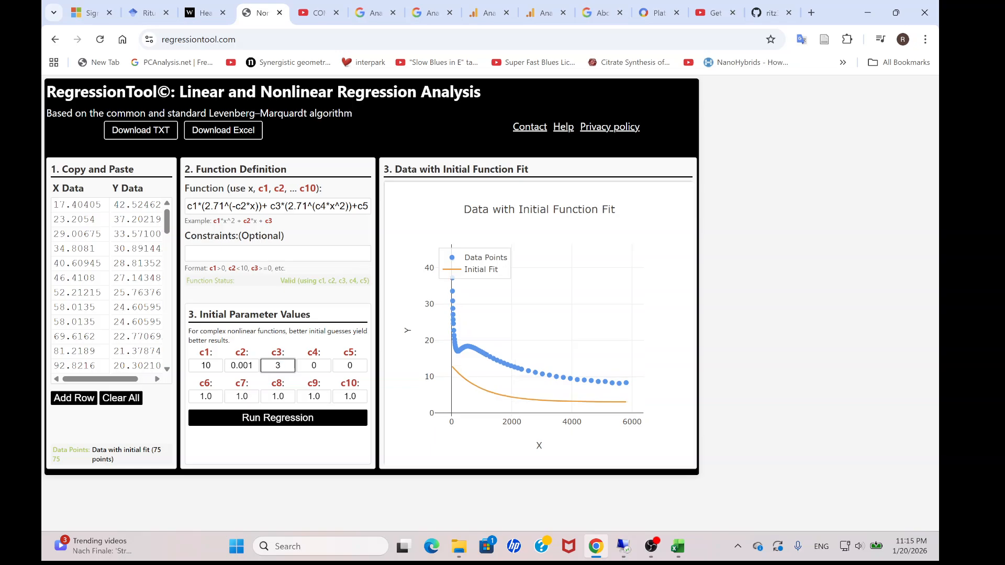
pyautogui.hotkey('ctrl', 'a')
pyautogui.write('5')
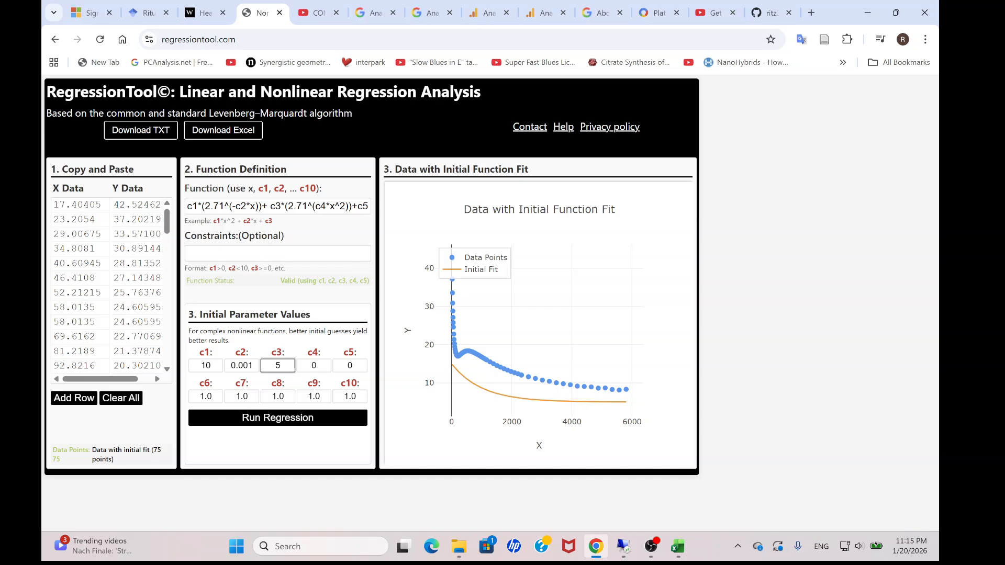
pyautogui.press('BackSpace')
pyautogui.write('6')
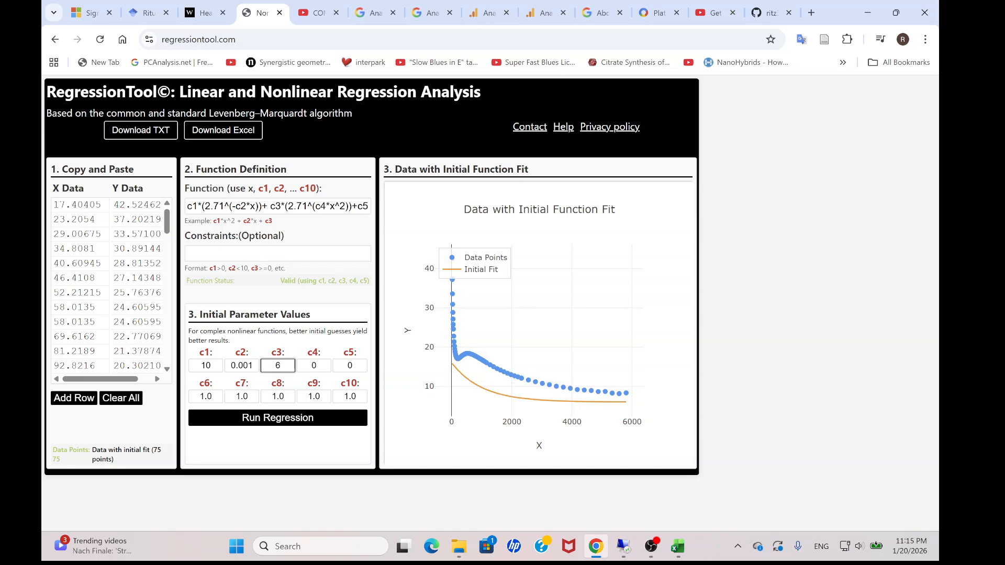
# Try 1, -10, -2 and -3 as the initial value of c4, and reset it to 0.
pyautogui.press('Tab')
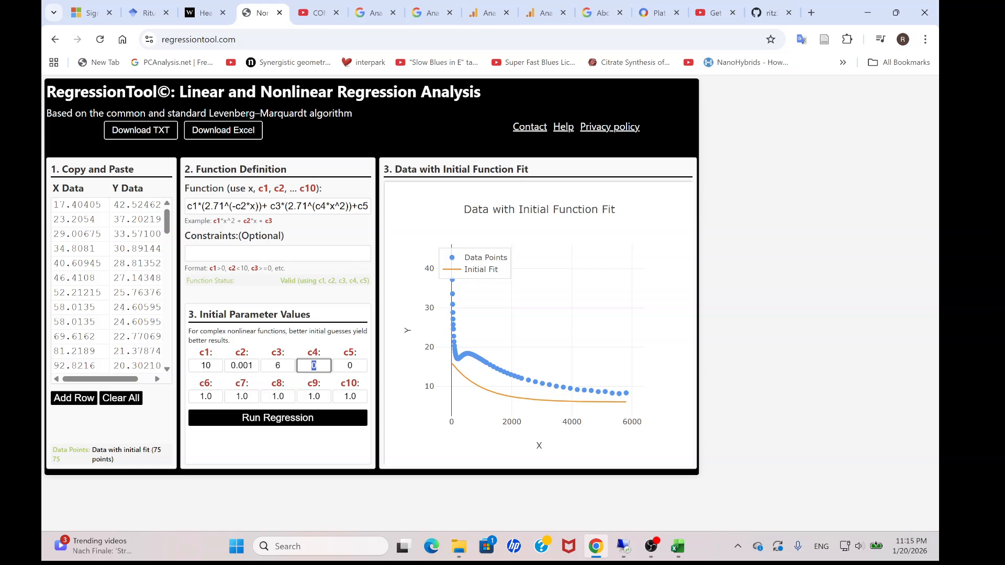
pyautogui.moveTo(316, 206); pyautogui.dragTo(320, 206)
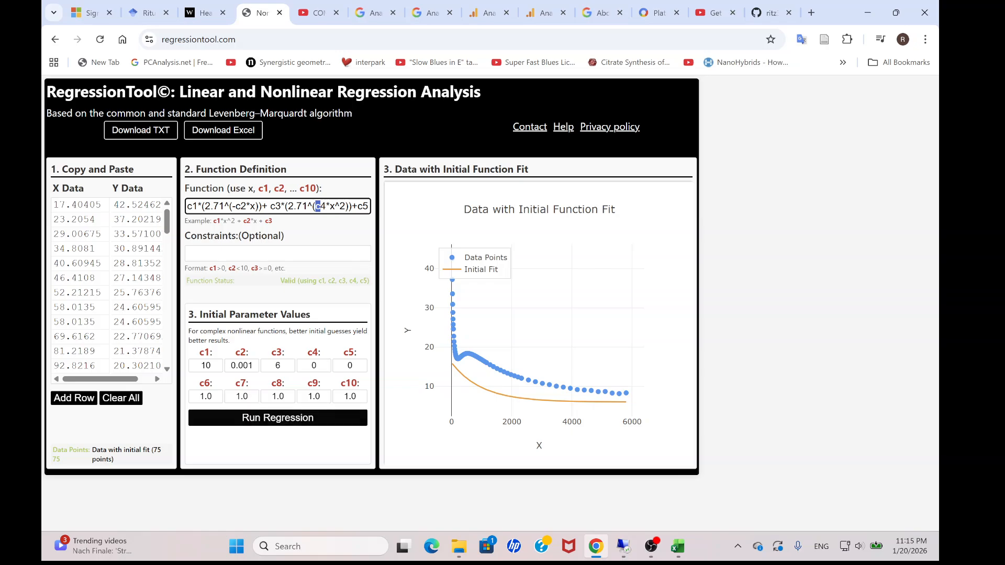
pyautogui.click(315, 365)
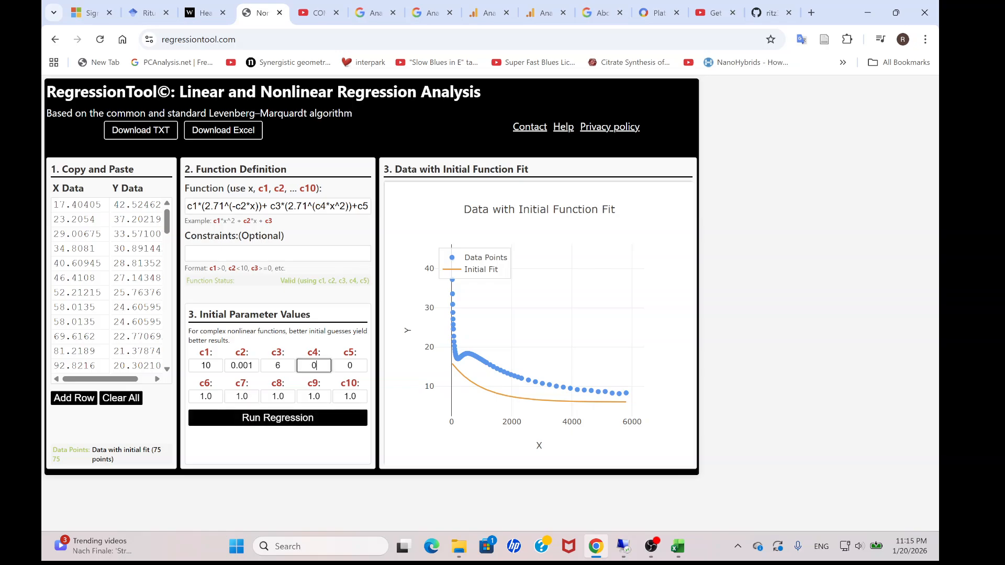
pyautogui.press('BackSpace')
pyautogui.write('1')
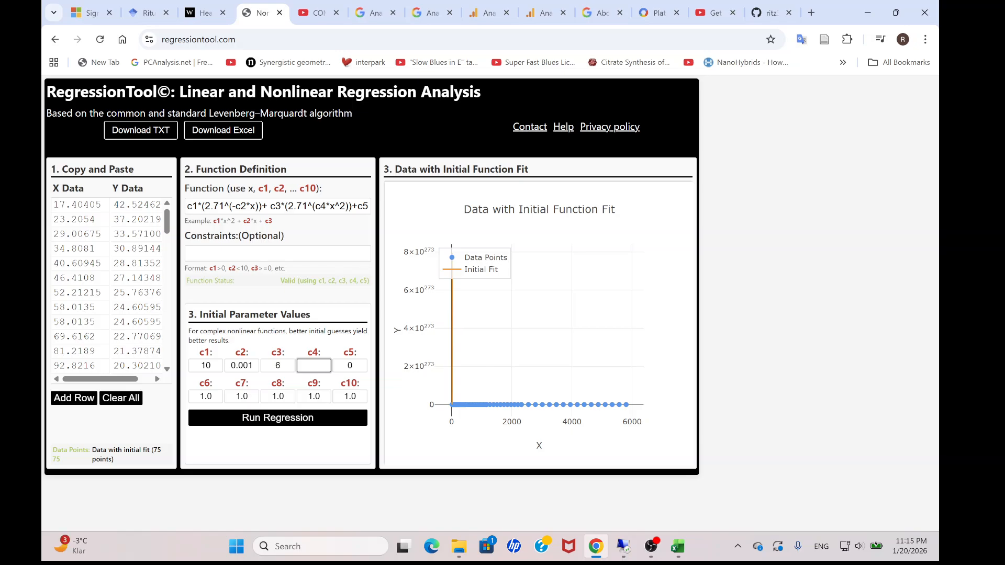
pyautogui.write('-1')
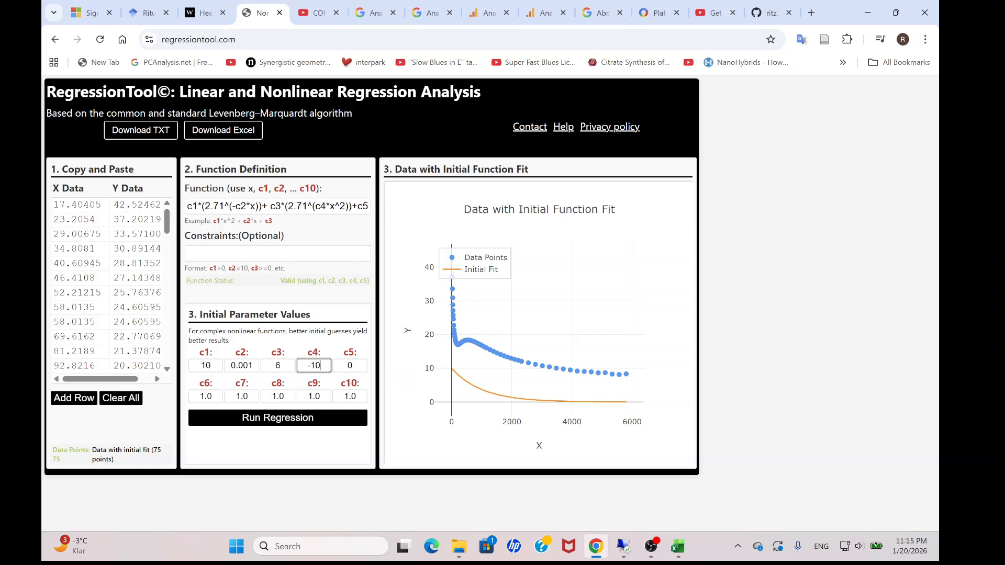
pyautogui.press('BackSpace')
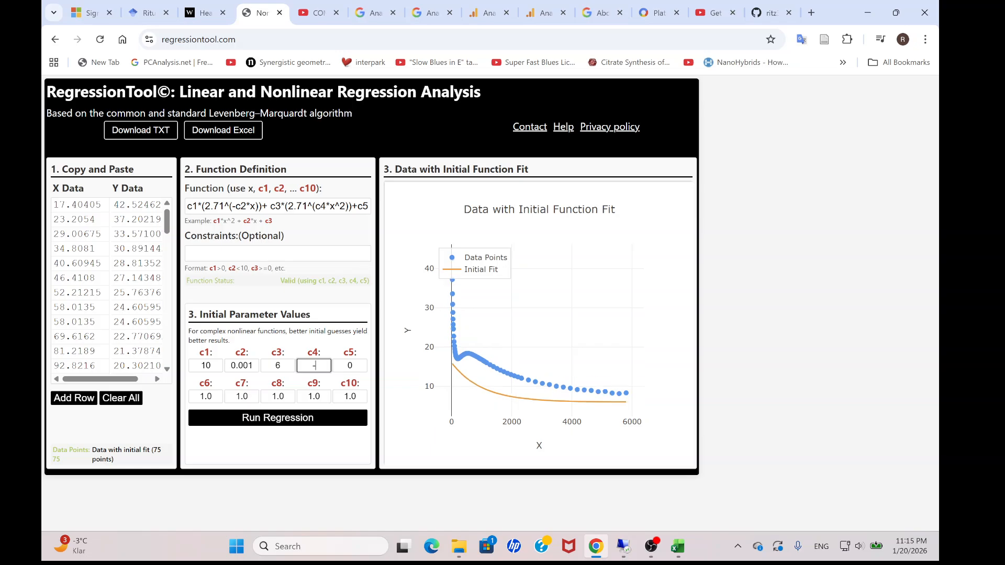
pyautogui.write('2')
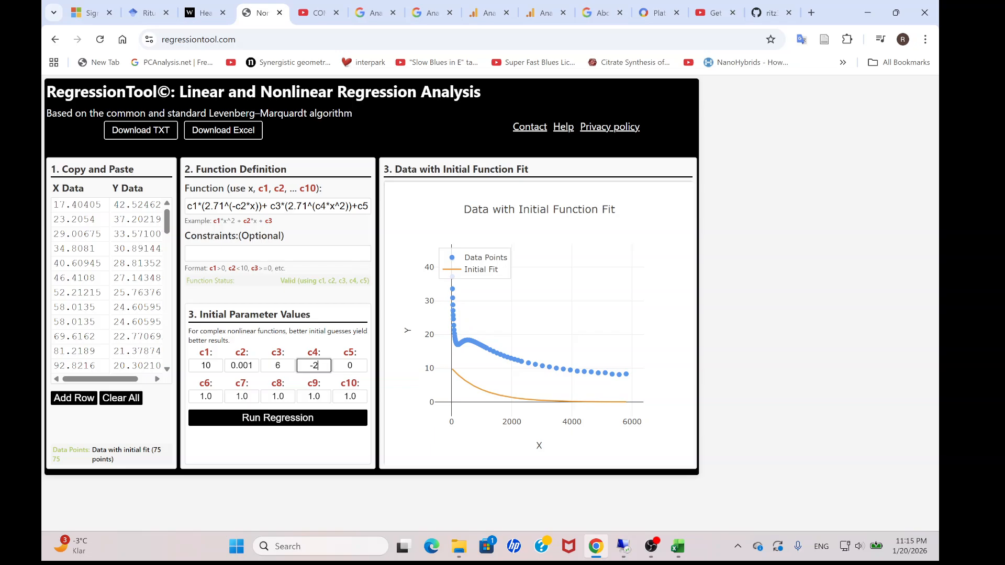
pyautogui.press('BackSpace')
pyautogui.write('3')
pyautogui.press('BackSpace')
pyautogui.press('BackSpace')
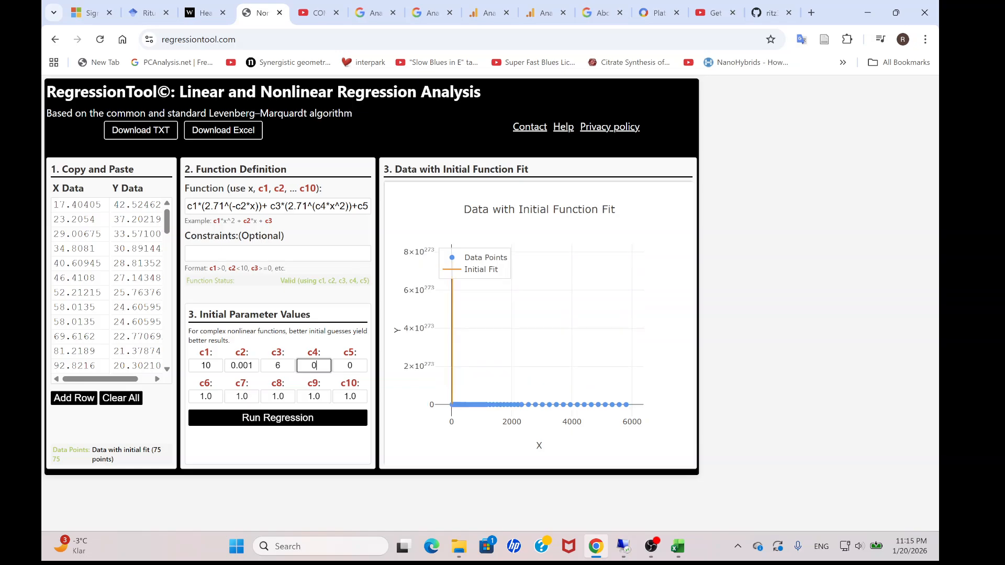
# Try 0.001, 0.000001 and an even smaller initial value for c4, and return it to 0.
pyautogui.write('0.001')
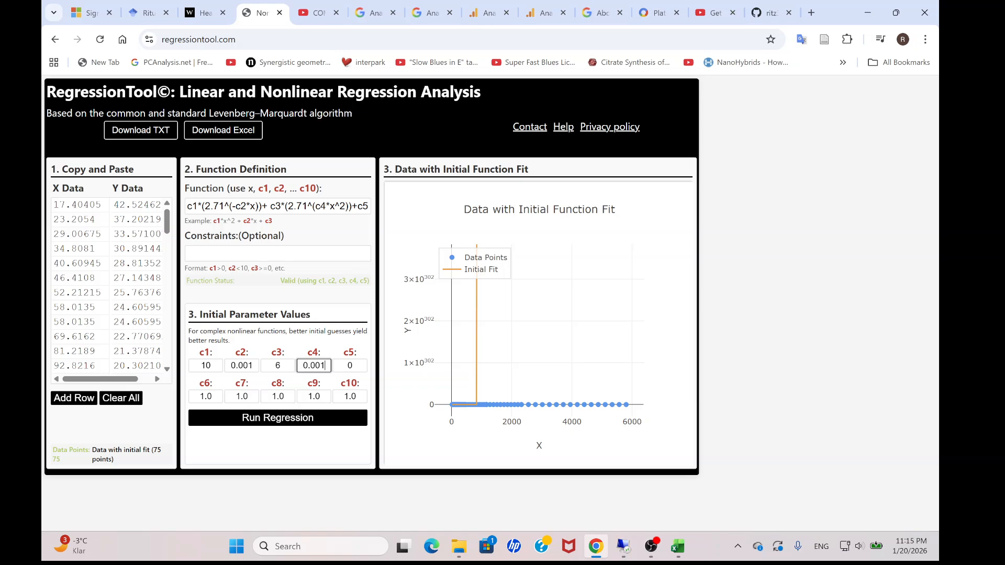
pyautogui.press('BackSpace')
pyautogui.write('0001')
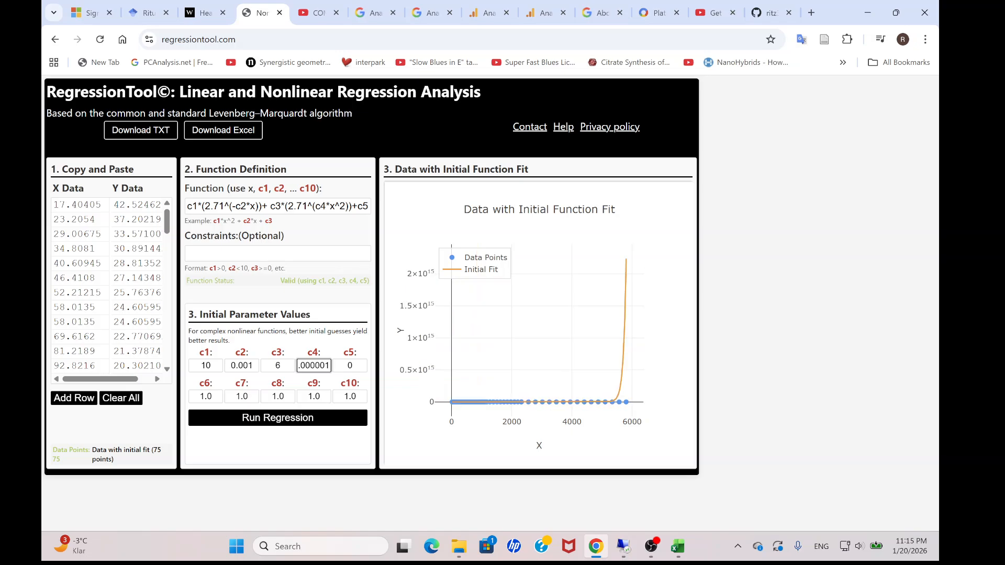
pyautogui.press('BackSpace')
pyautogui.write('01')
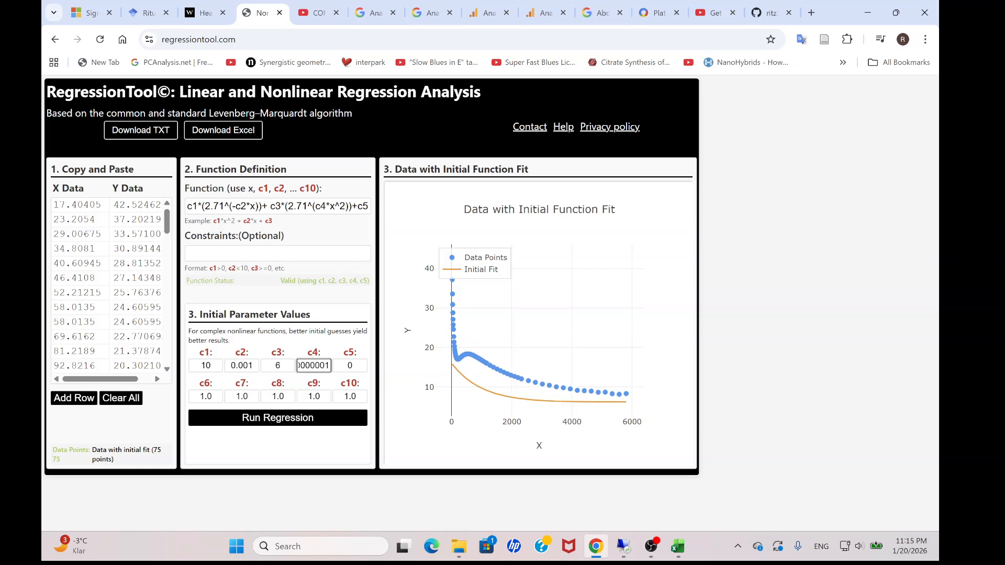
pyautogui.press('BackSpace')
pyautogui.press('BackSpace')
pyautogui.press('BackSpace')
pyautogui.press('BackSpace')
pyautogui.press('BackSpace')
pyautogui.press('BackSpace')
pyautogui.press('BackSpace')
pyautogui.press('BackSpace')
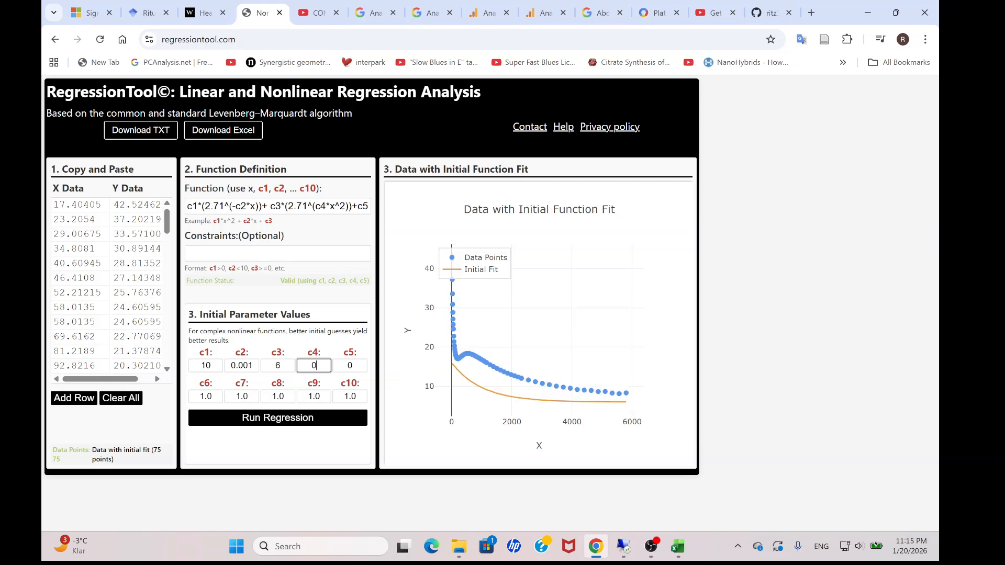
# Try 7 as the initial value of c5, and settle on 5.
pyautogui.press('Tab')
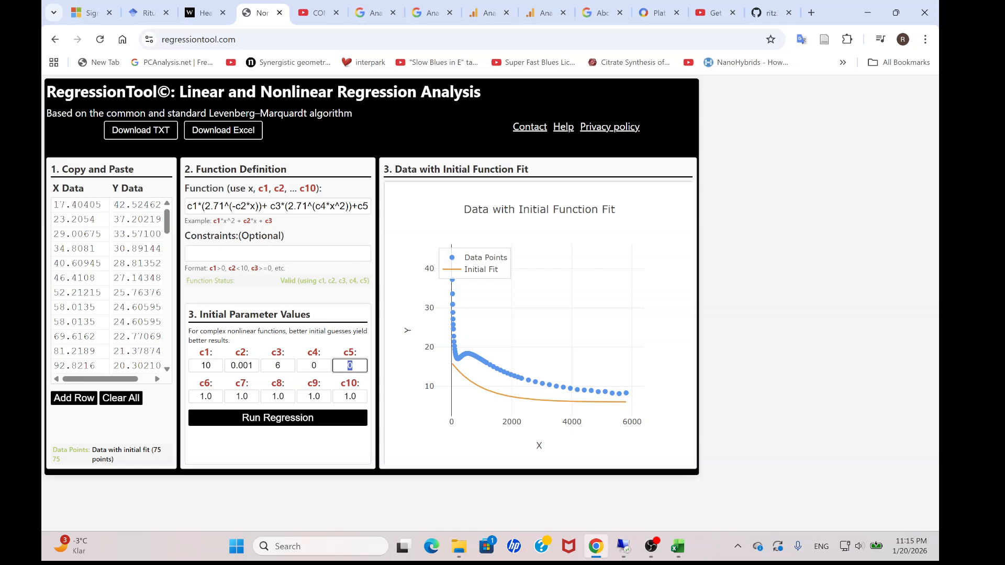
pyautogui.moveTo(626, 393)
pyautogui.write('7')
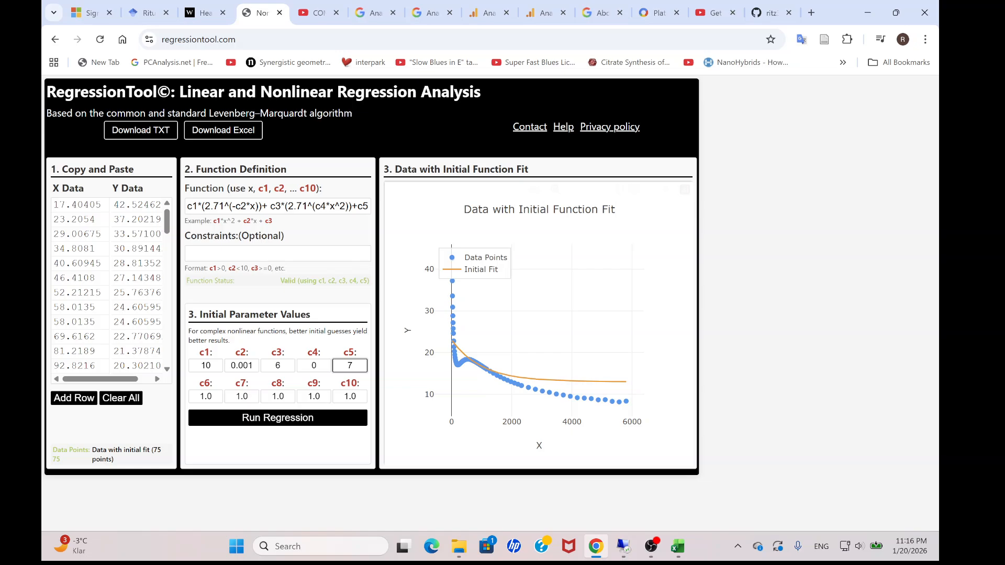
pyautogui.press('BackSpace')
pyautogui.write('5')
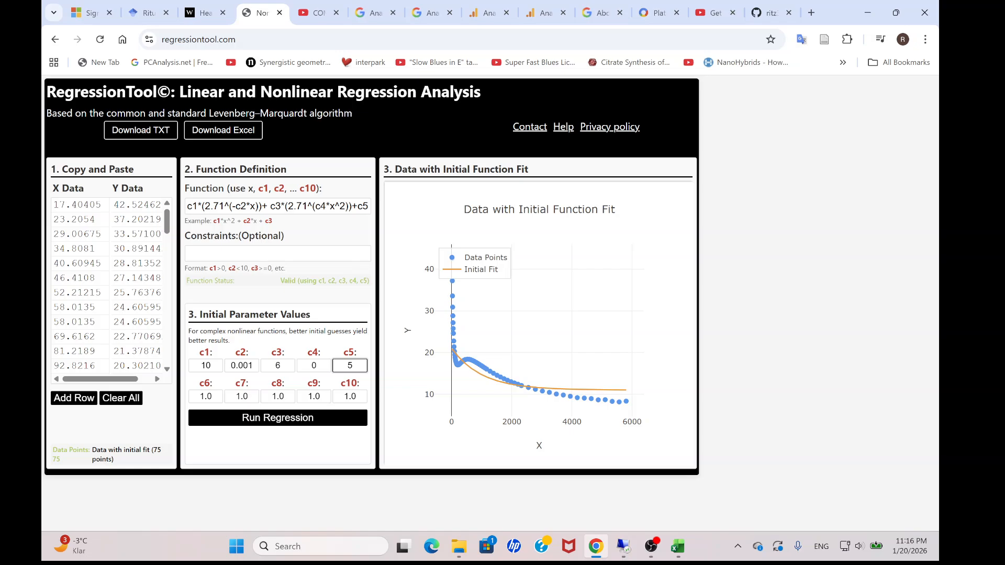
# Set the initial value of c1 to 20 and run the regression.
pyautogui.doubleClick(205, 366)
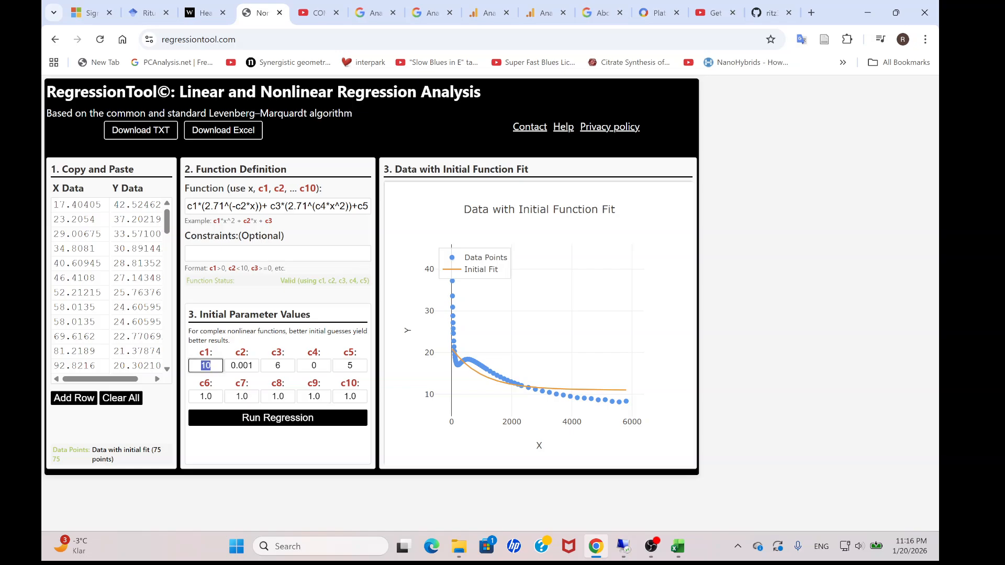
pyautogui.write('20')
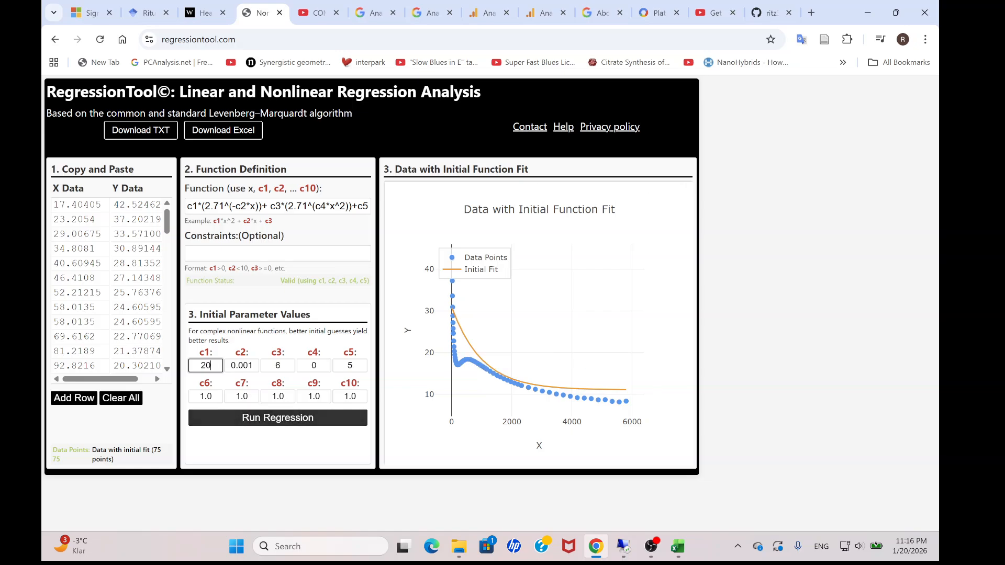
pyautogui.click(278, 418)
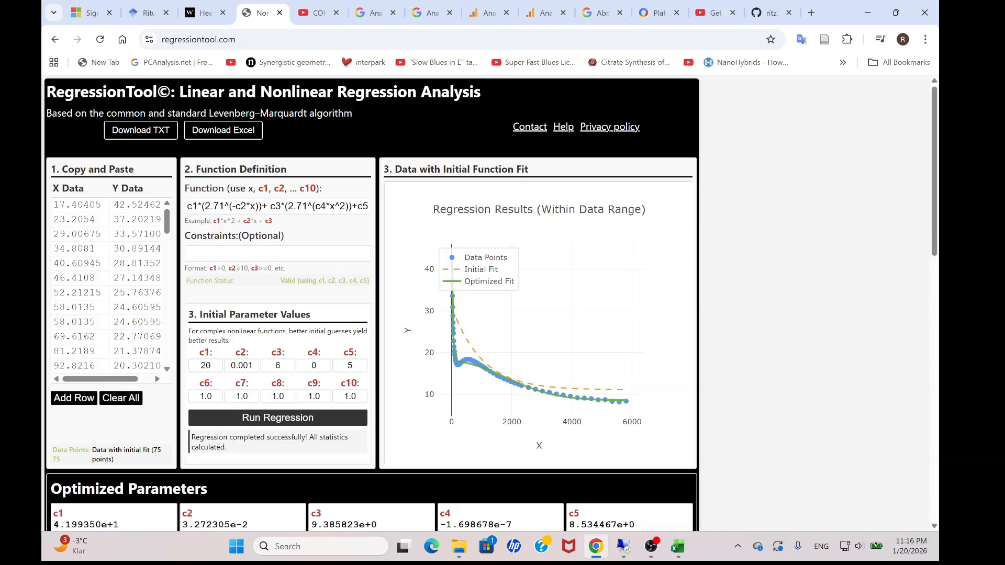
# Examine the optimized parameters, the goodness-of-fit statistics including the R correlation, and the optimized curve against the data points.
pyautogui.moveTo(935, 173)
pyautogui.mouseDown()
pyautogui.moveTo(935, 234)
pyautogui.moveTo(934, 187)
pyautogui.mouseUp()
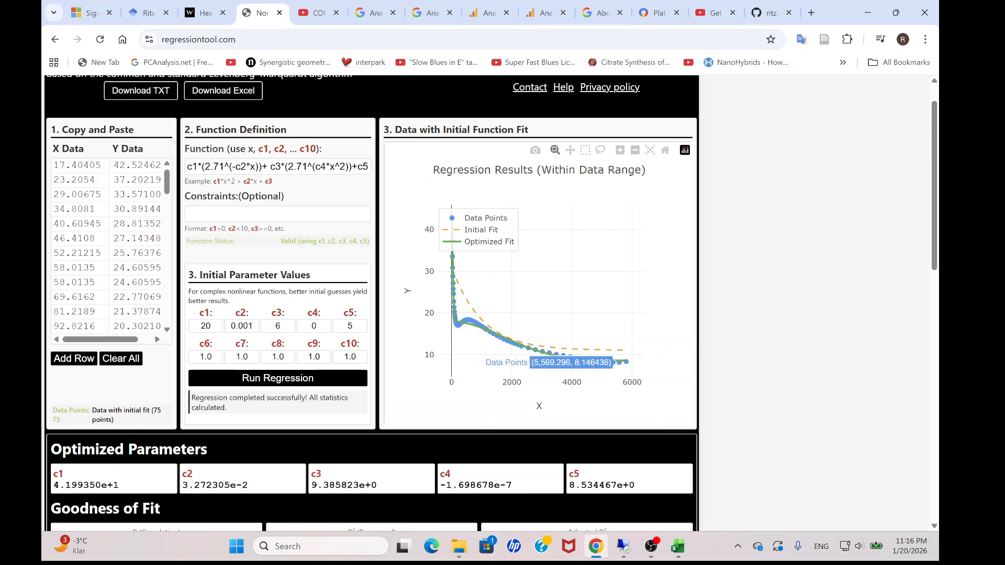
pyautogui.scroll(-4, 537, 349)
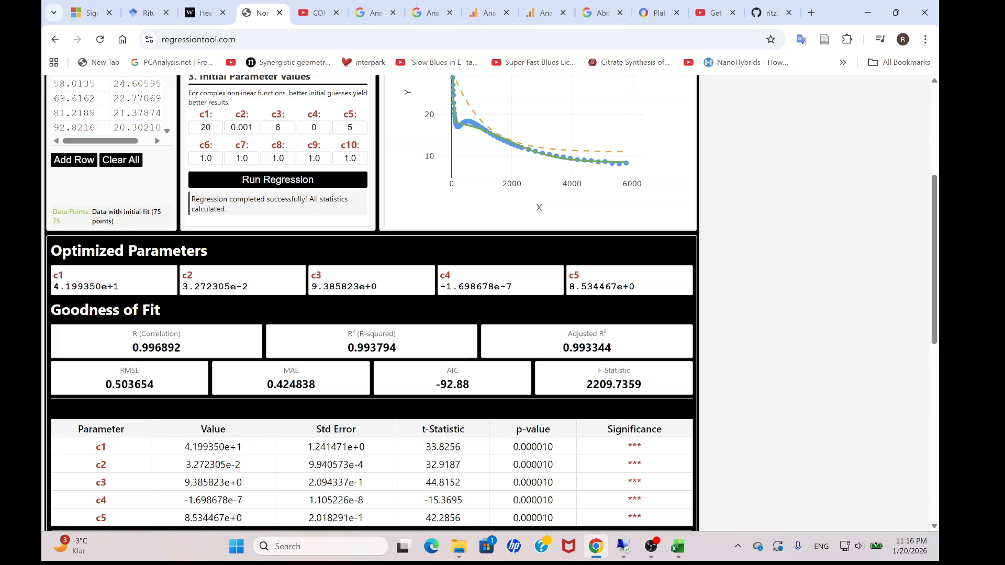
pyautogui.moveTo(133, 347); pyautogui.dragTo(180, 347)
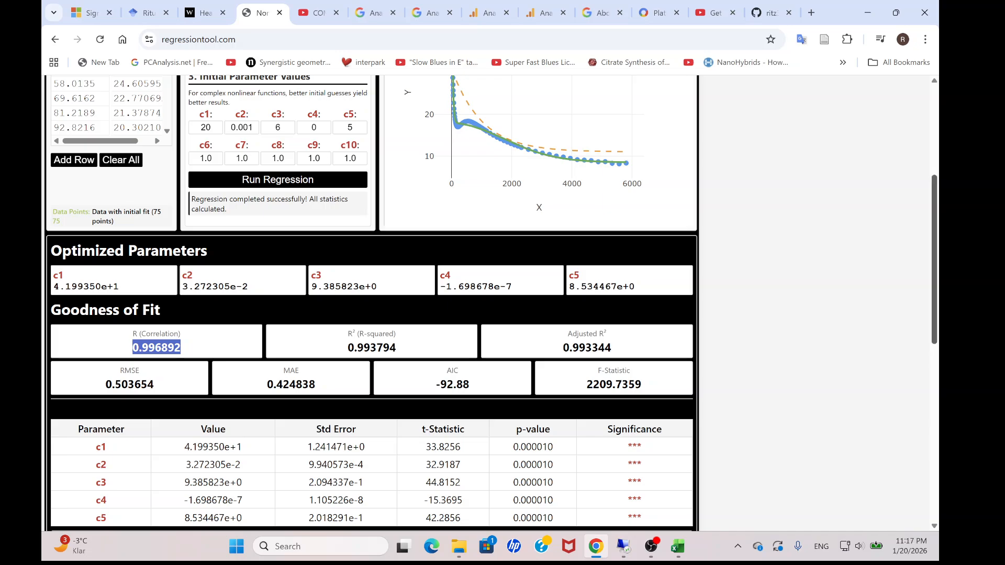
pyautogui.scroll(3, 372, 304)
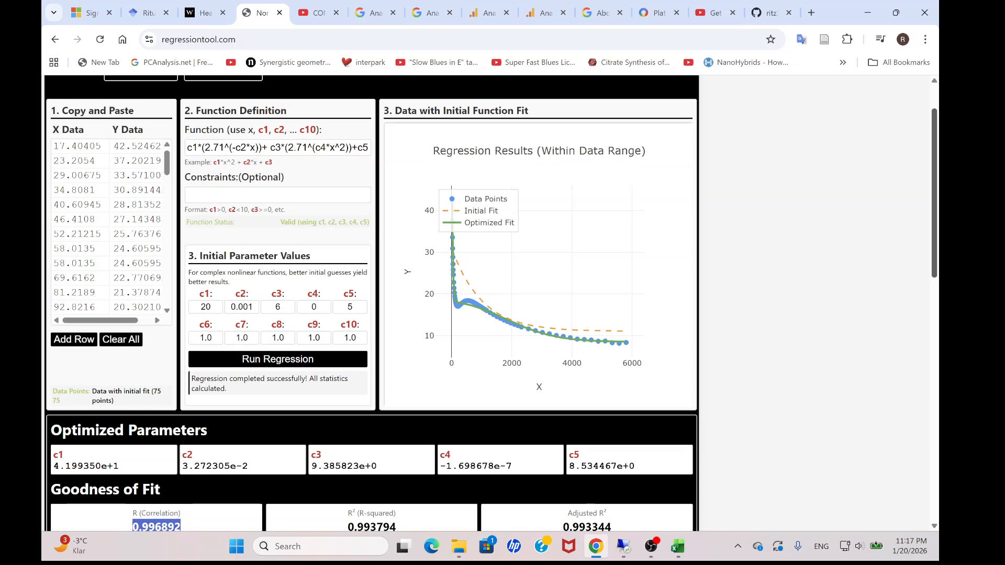
pyautogui.scroll(1, 371, 304)
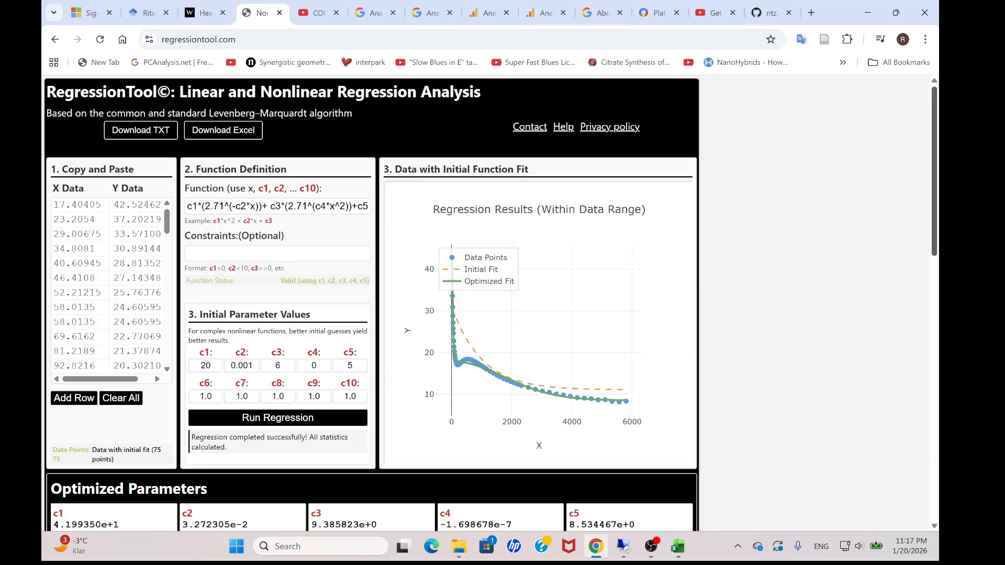
pyautogui.scroll(-9, 490, 304)
pyautogui.scroll(6, 490, 304)
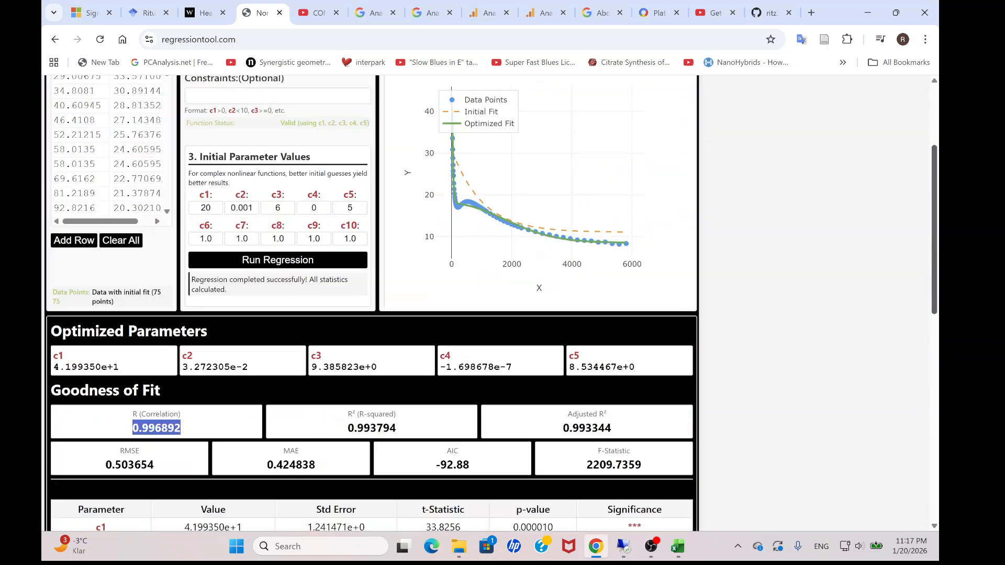
pyautogui.scroll(3, 372, 303)
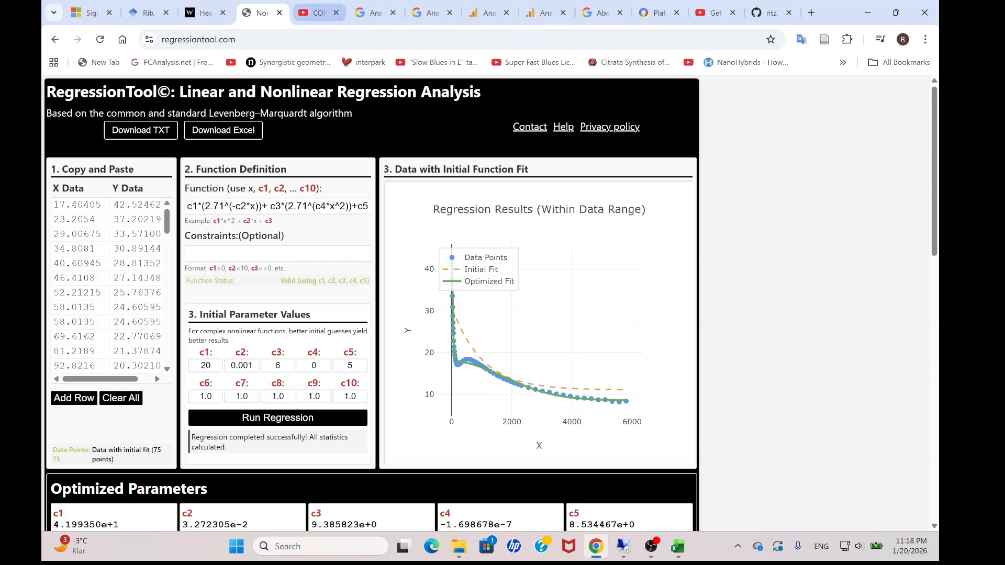
# Switch to the Nuavg workbook in Excel to view the All Nuavg sheet.
pyautogui.click(317, 13)
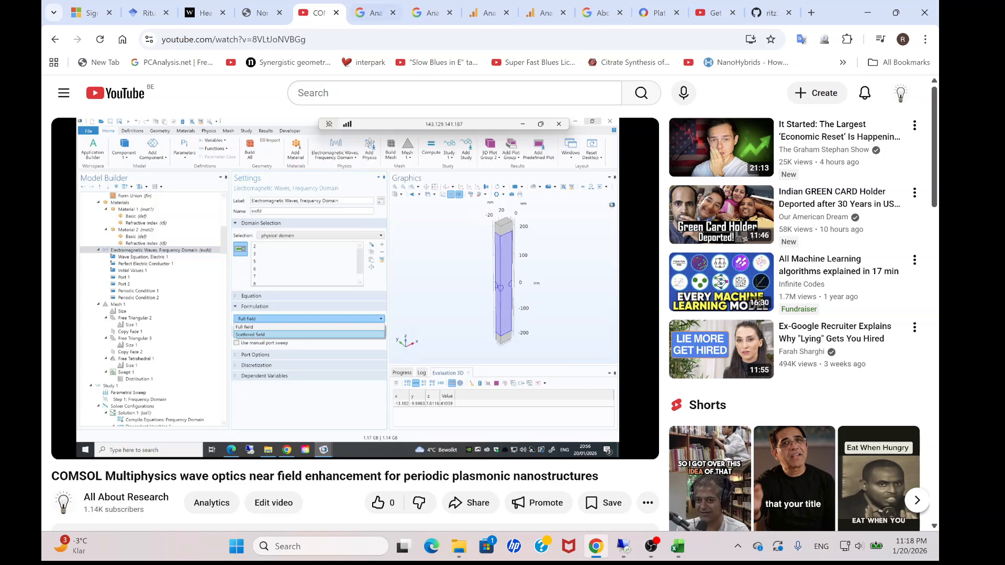
pyautogui.click(260, 13)
pyautogui.click(677, 546)
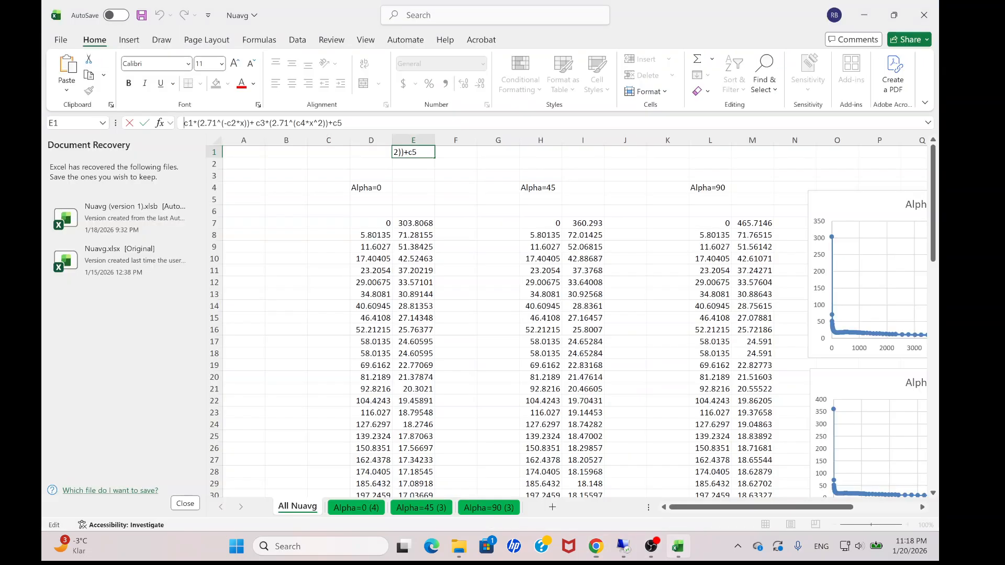